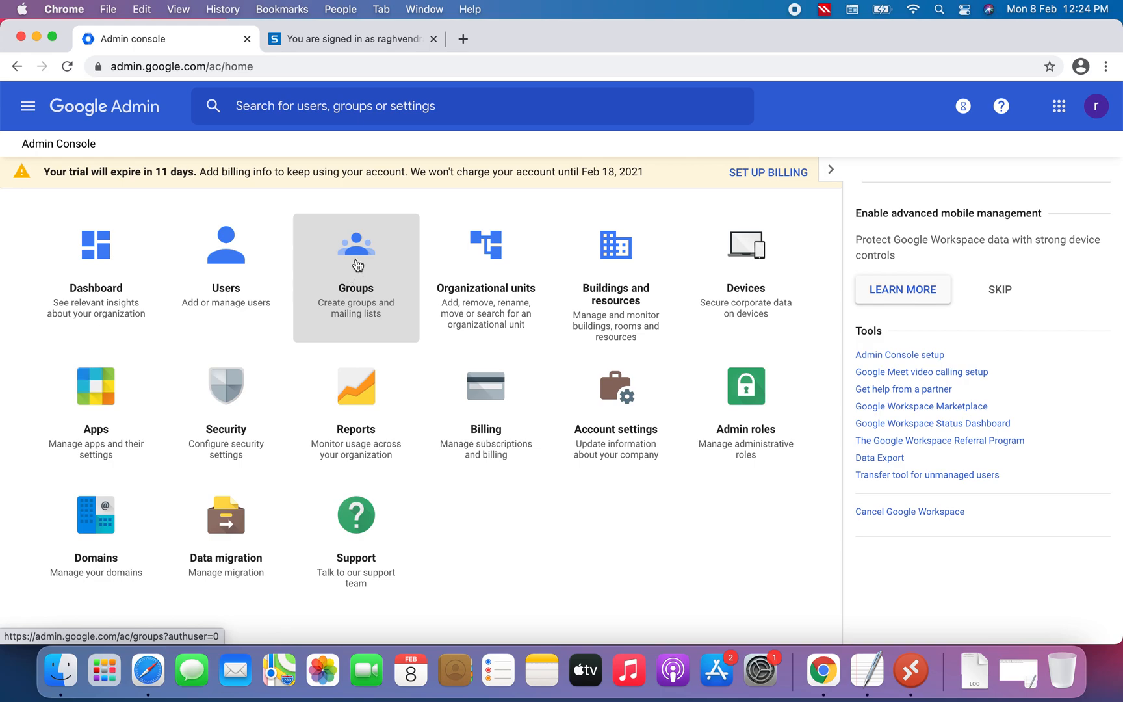
Start creating a new group from the Groups page and name it HR
click(360, 258)
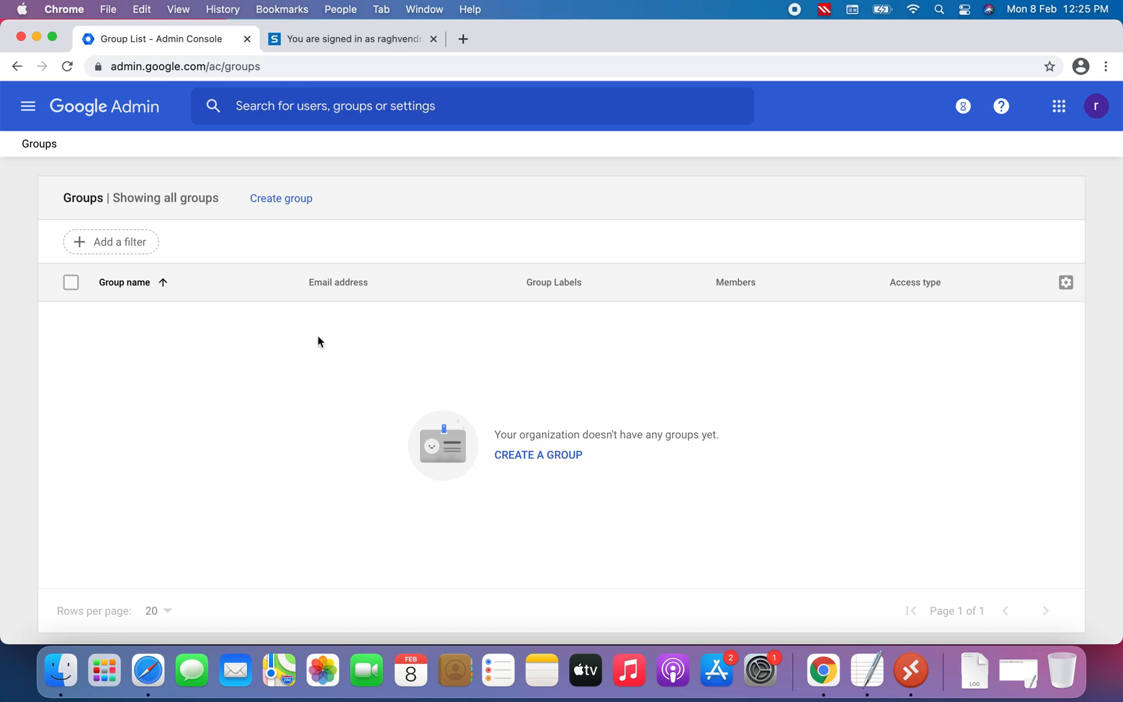
click(281, 204)
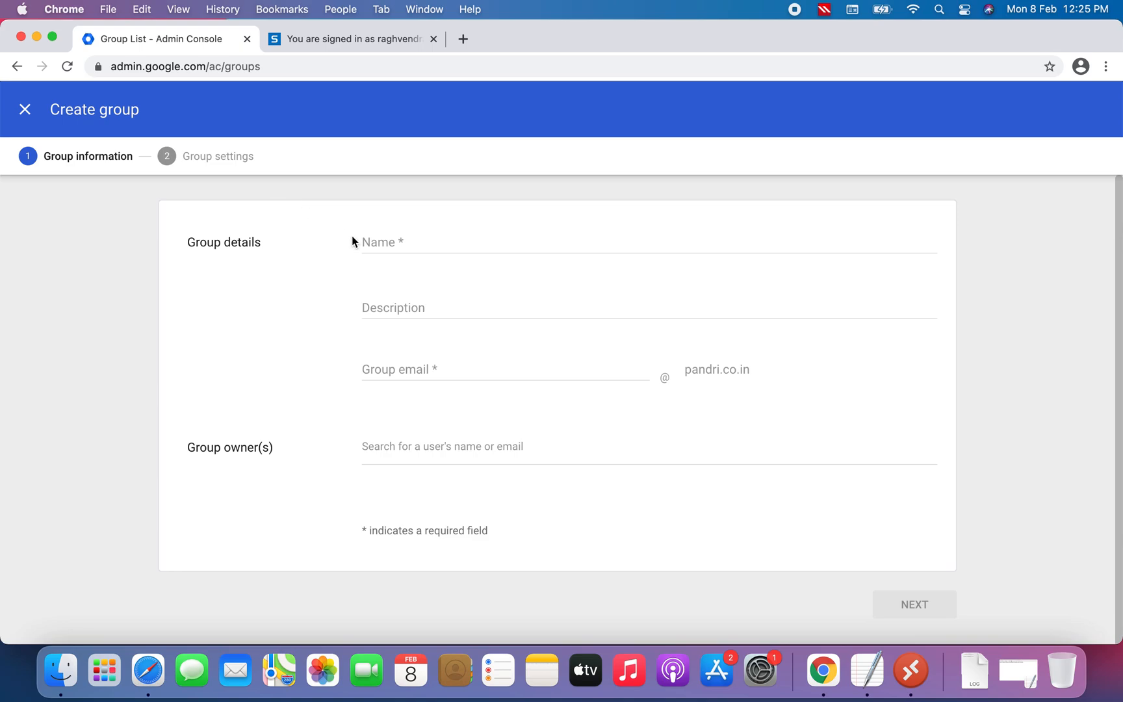
click(382, 239)
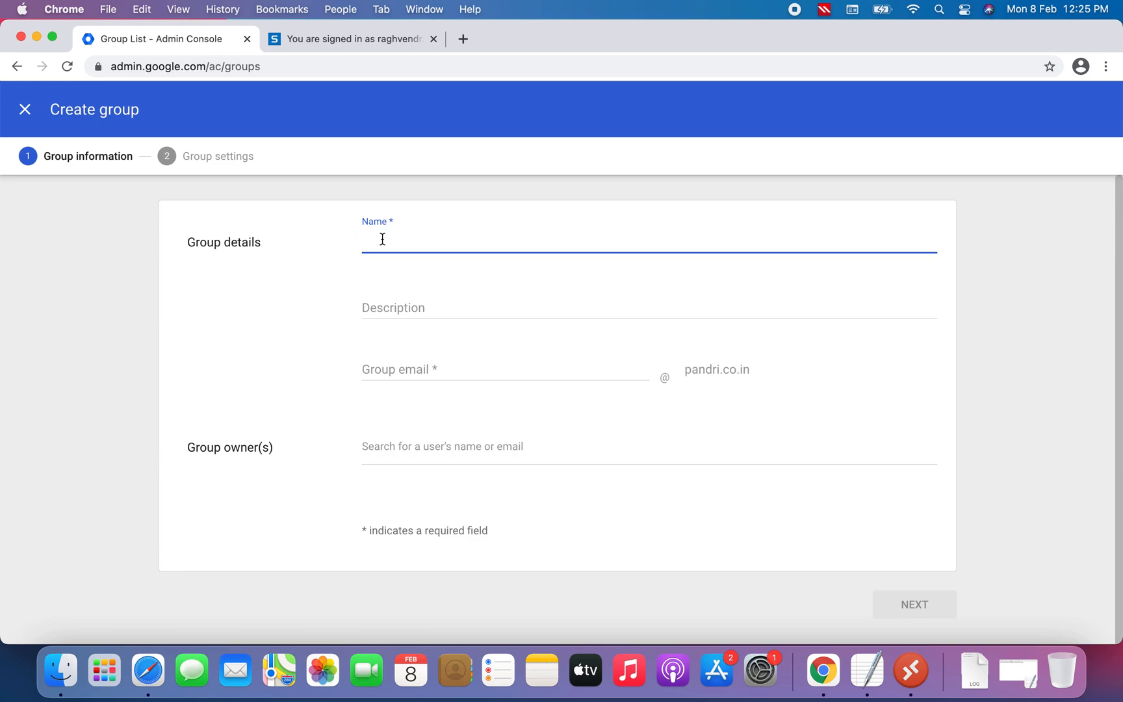
text(HR)
Enter the group description "This DL is for HR Team"
click(388, 306)
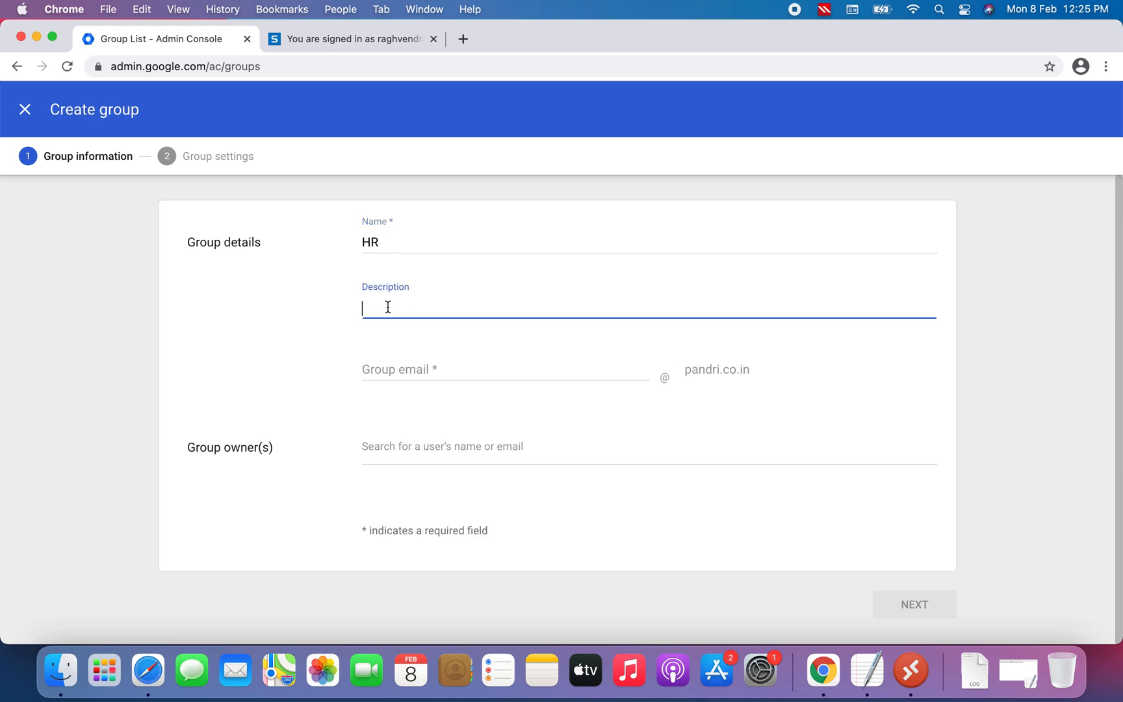
text(This DL is for HR Team)
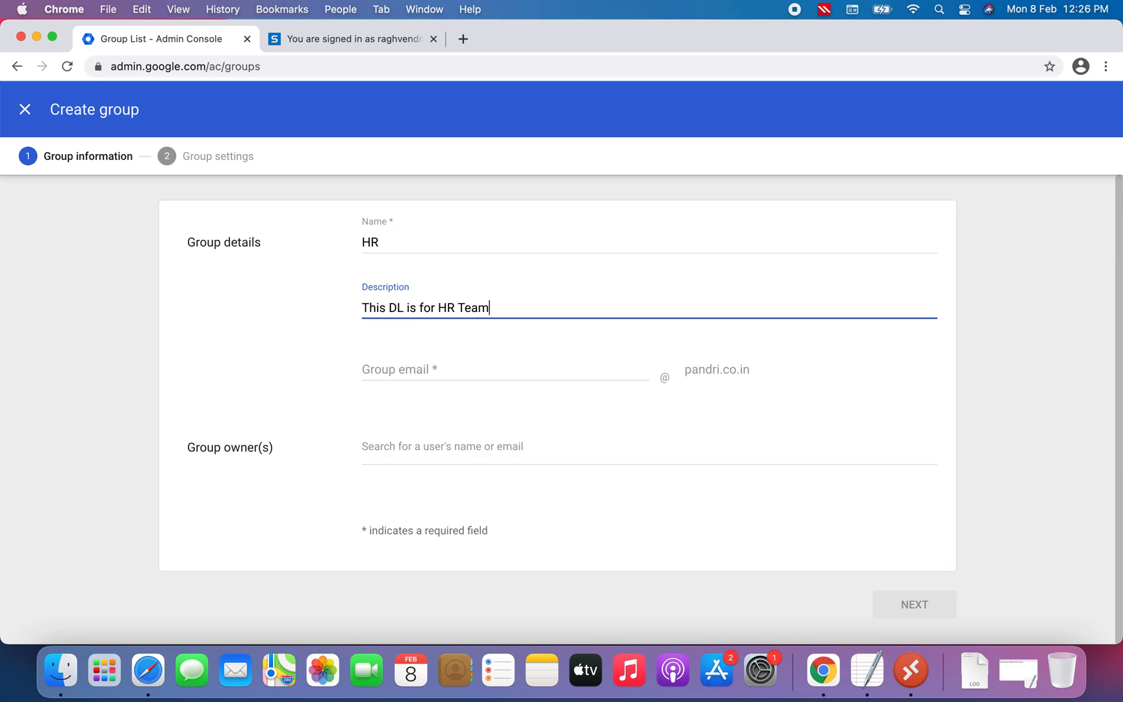
click(400, 371)
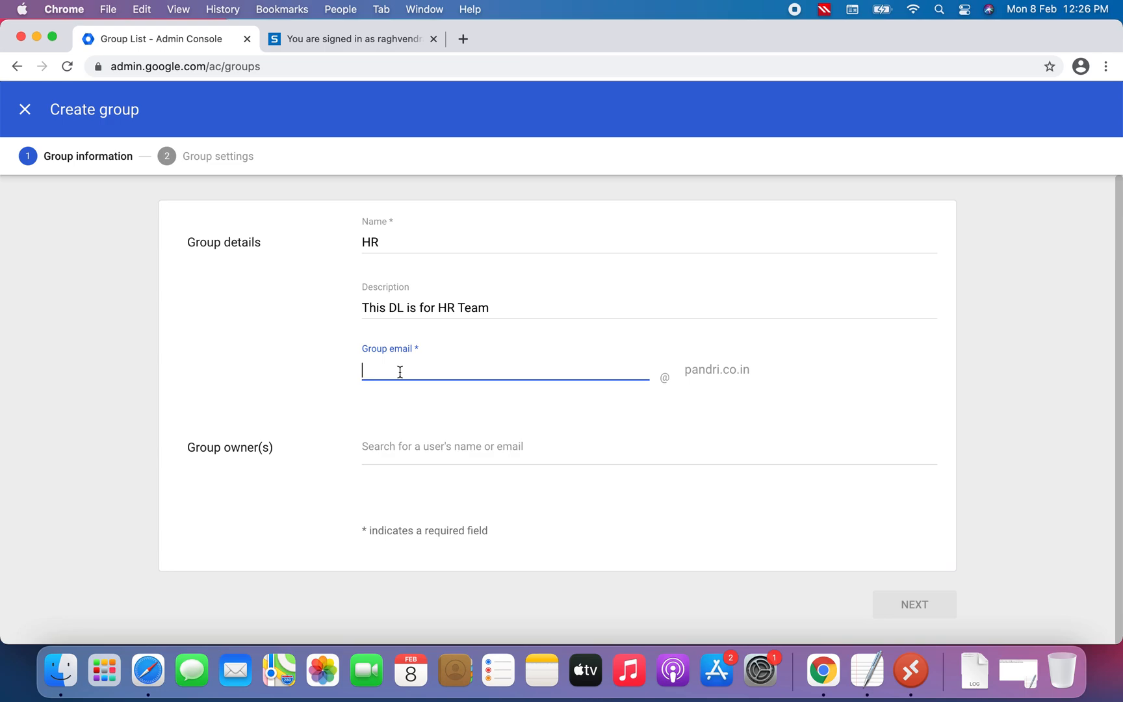
text(Hr)
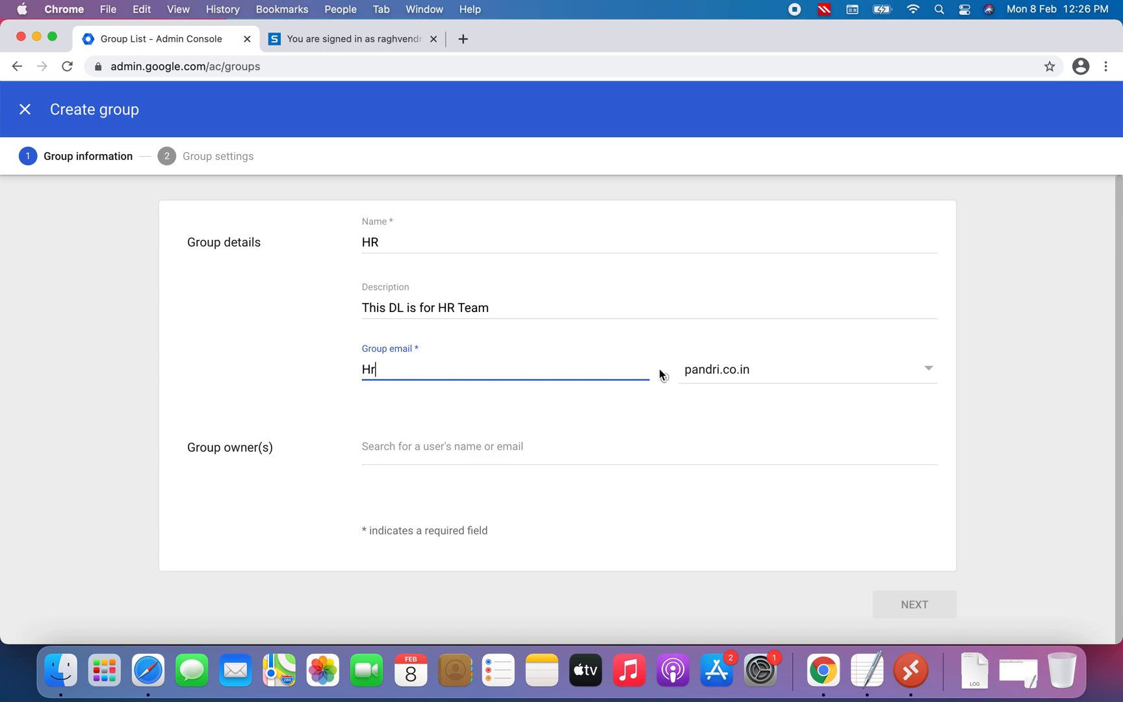
click(429, 451)
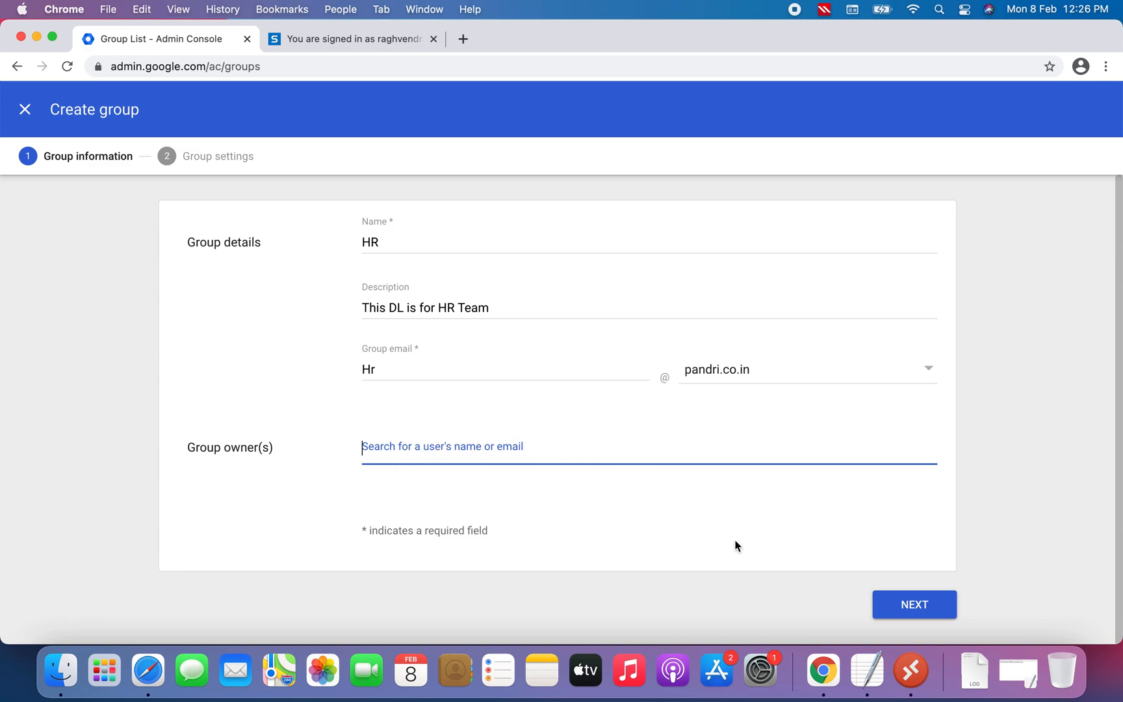
click(720, 516)
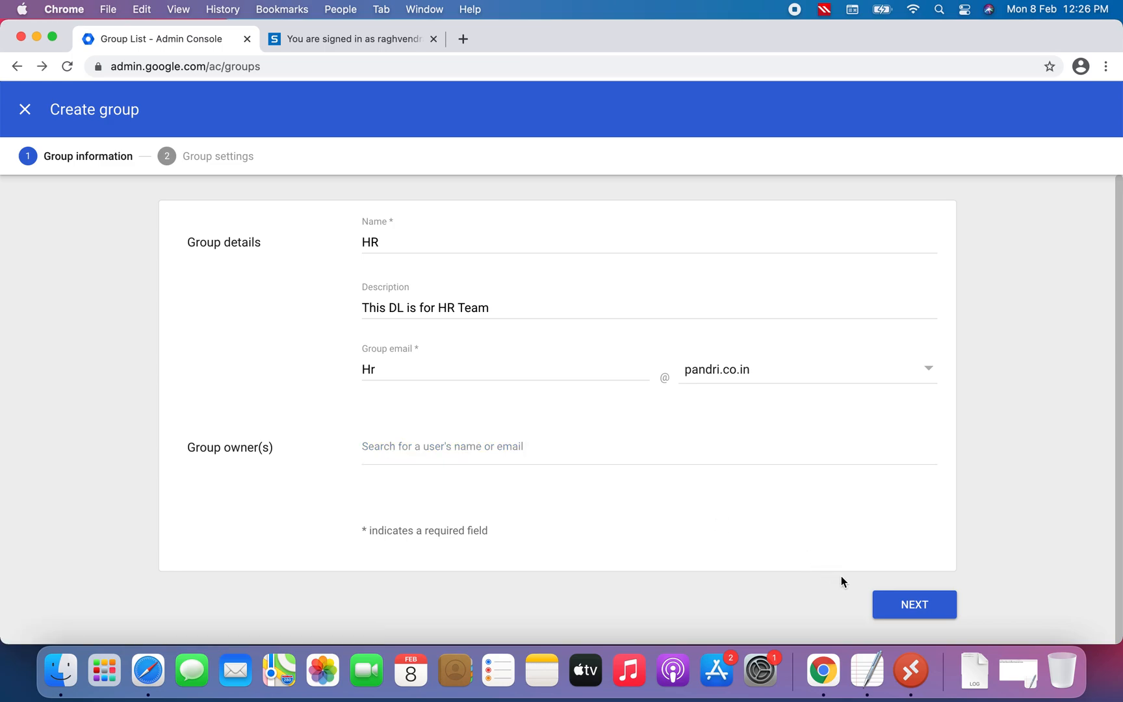
click(946, 613)
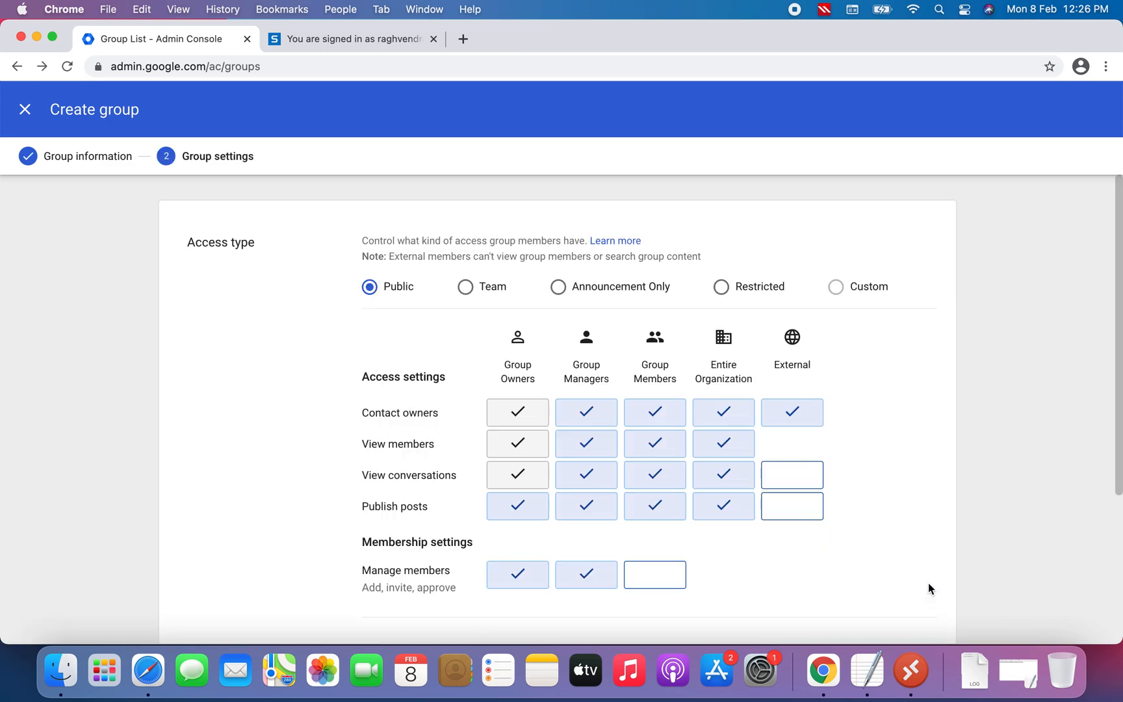
Toggle the External permission to view conversations on and back off
scroll(931, 540, down, 1)
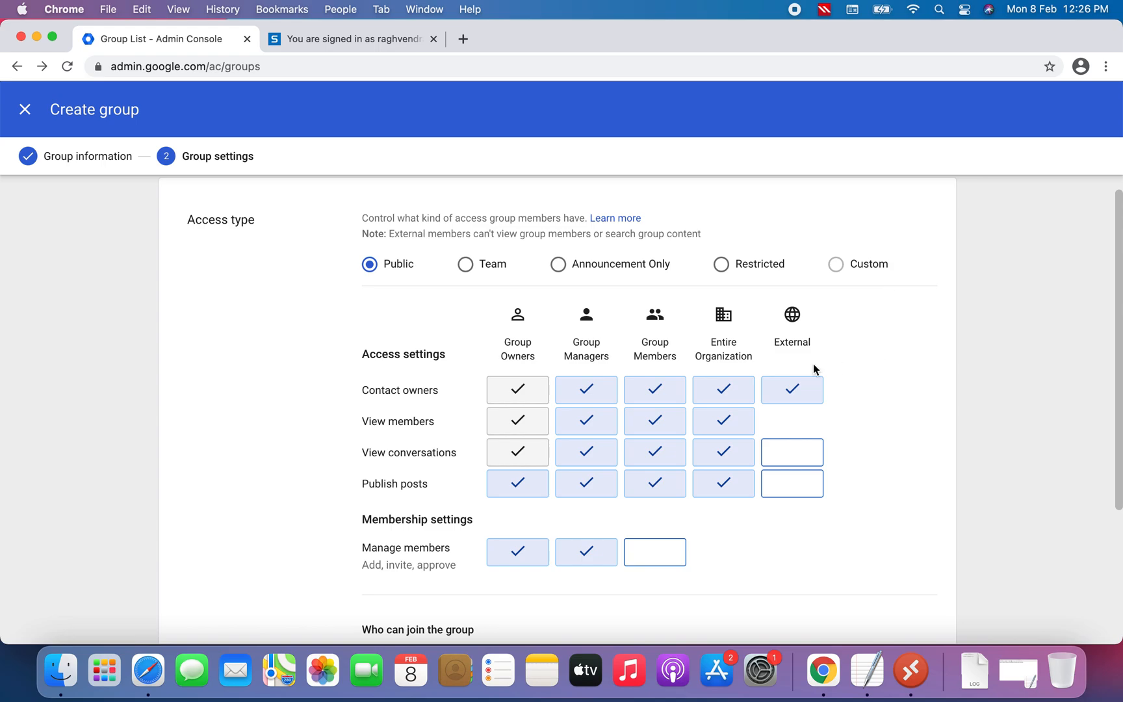
scroll(881, 422, down, 1)
scroll(881, 422, down, 5)
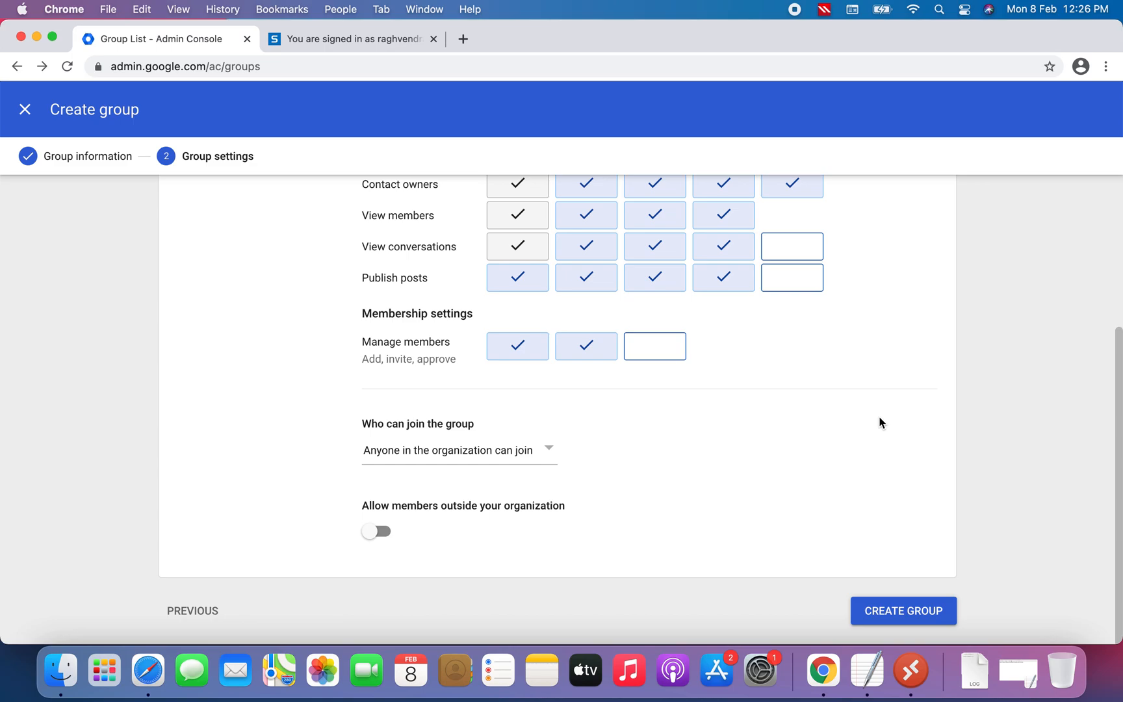
scroll(879, 423, up, 3)
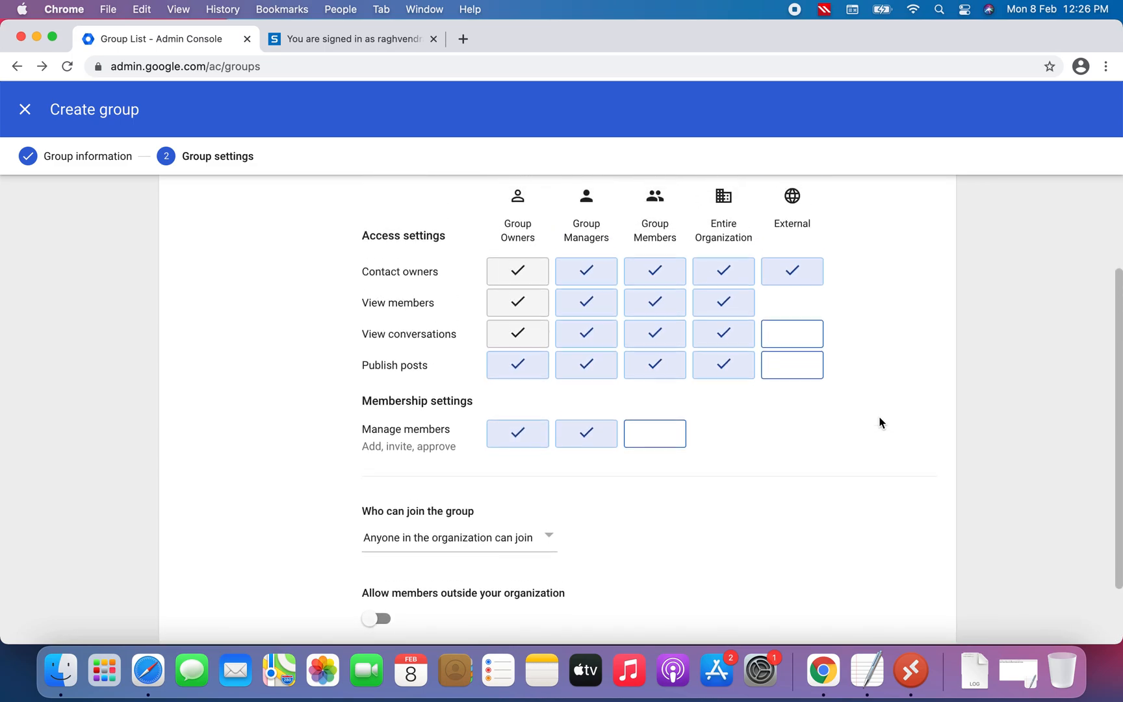
scroll(879, 423, up, 4)
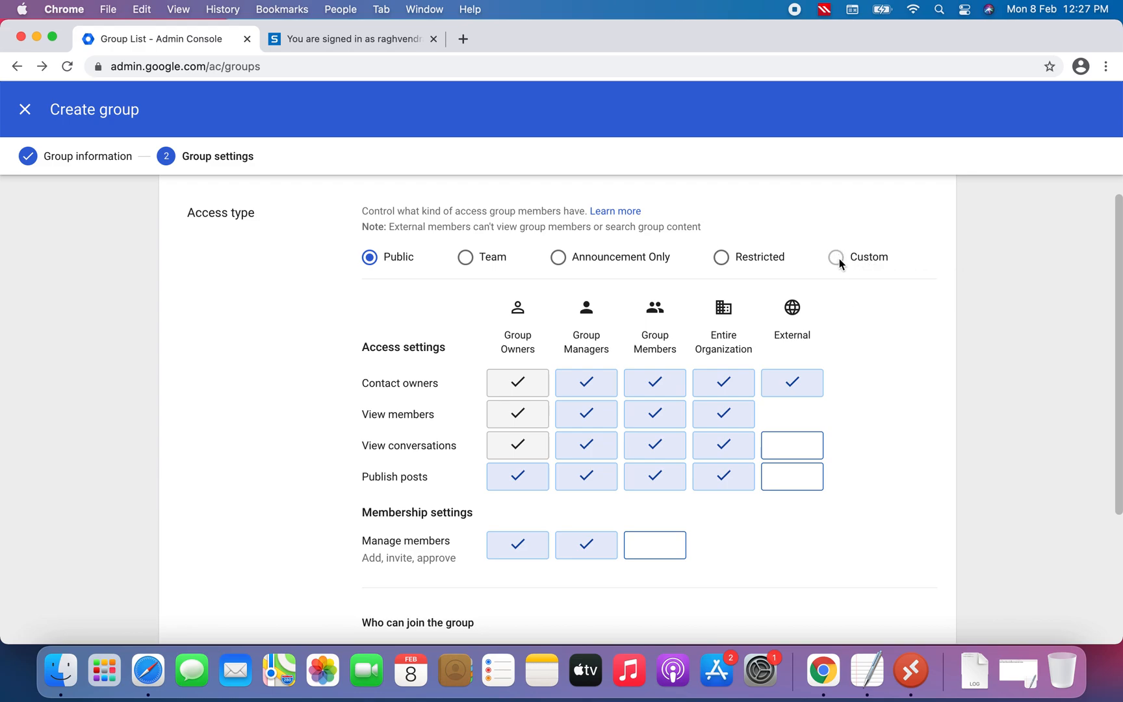
click(797, 450)
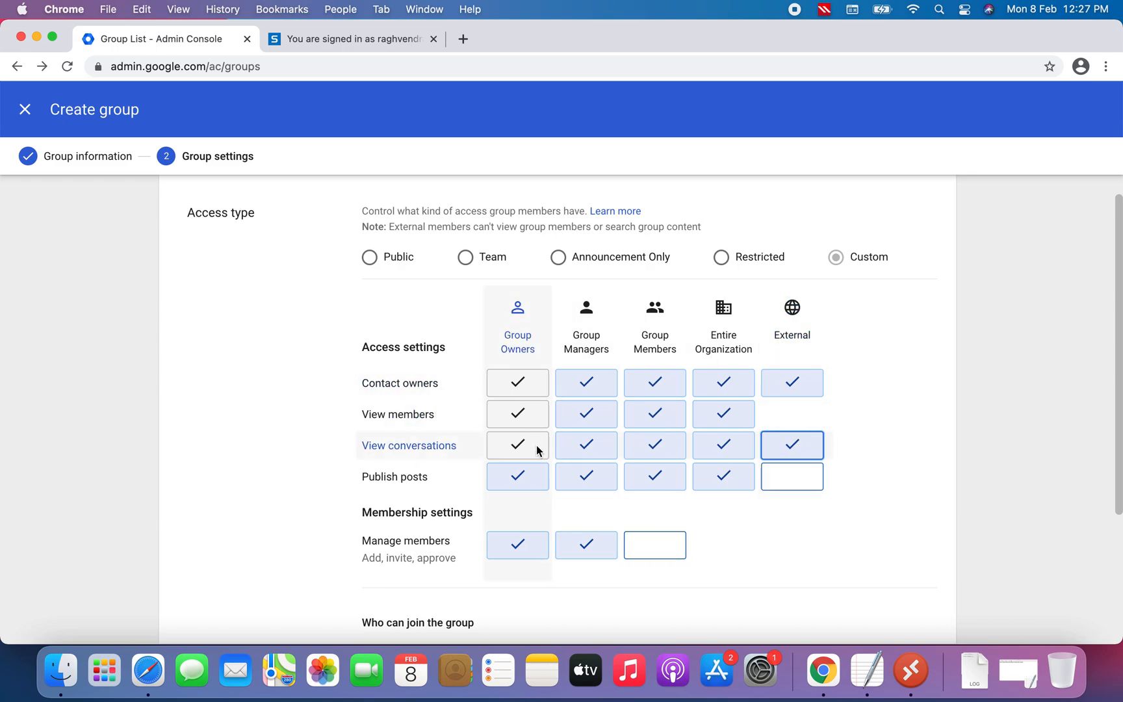
click(803, 448)
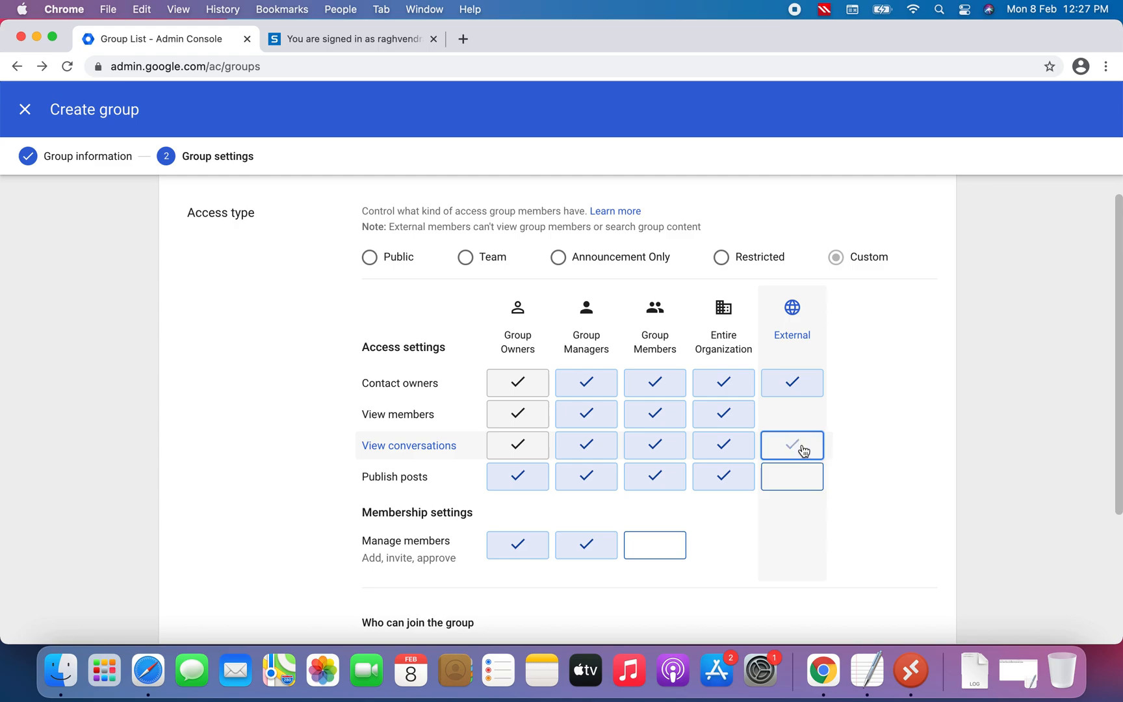
Set who can join the group to "Anyone in the organization can join"
scroll(874, 390, down, 5)
scroll(875, 386, down, 1)
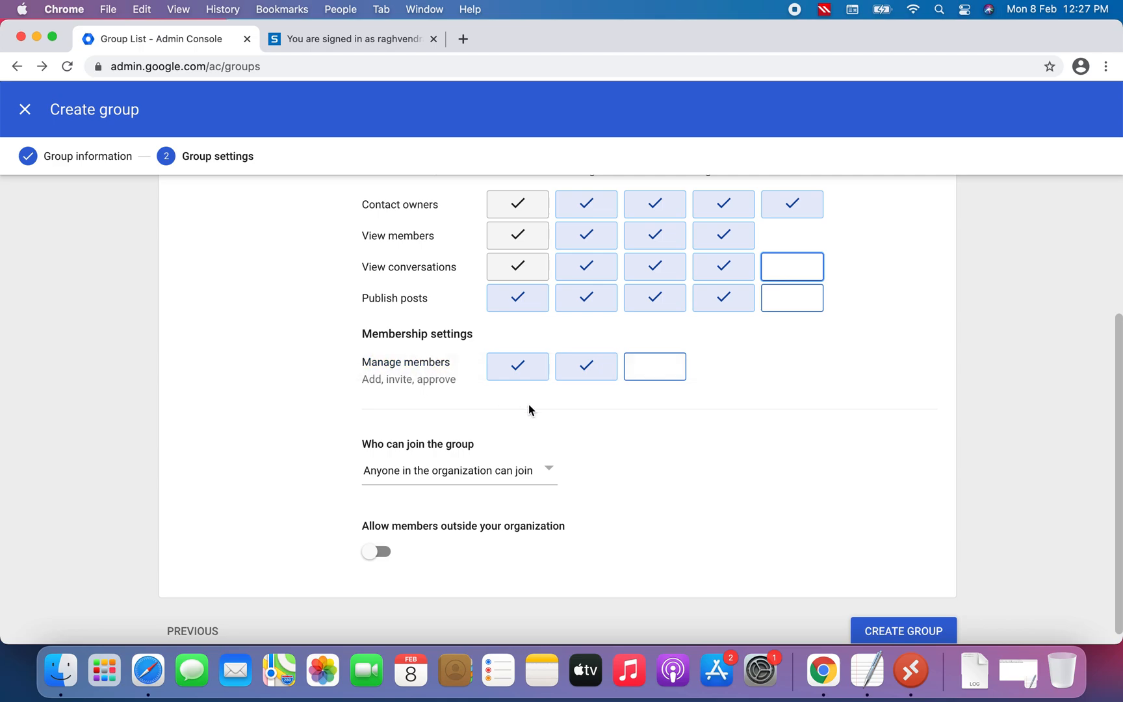
scroll(623, 443, down, 1)
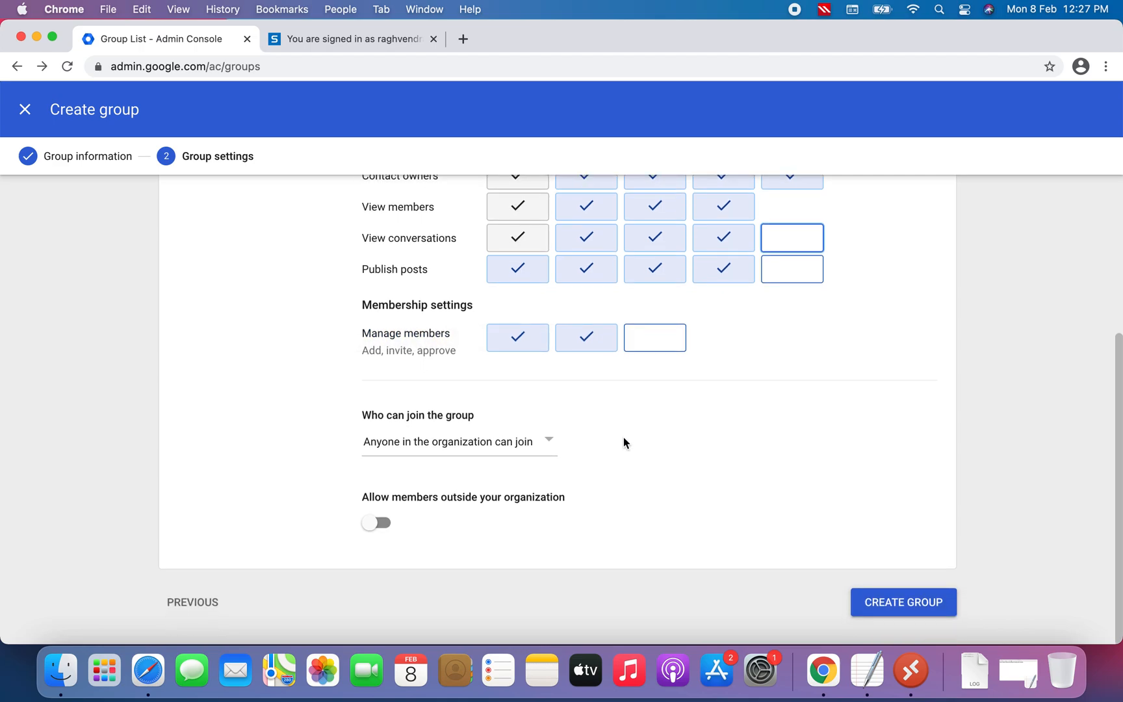
click(550, 445)
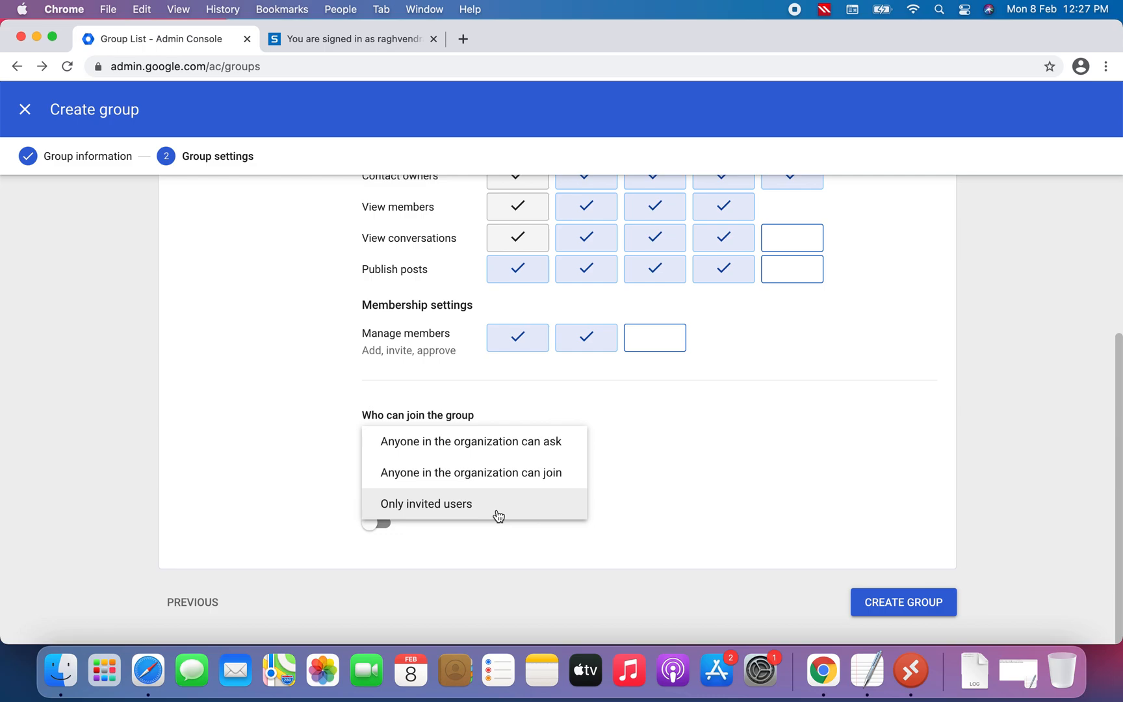
click(572, 478)
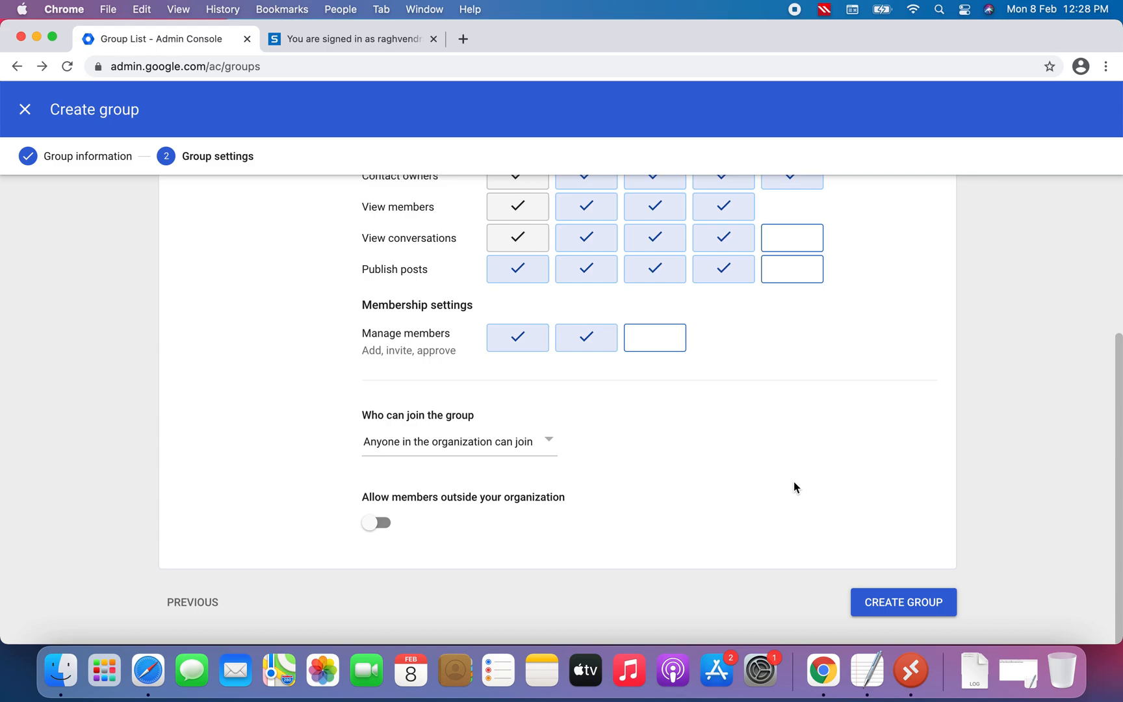
Create the group with these access settings
scroll(825, 439, up, 4)
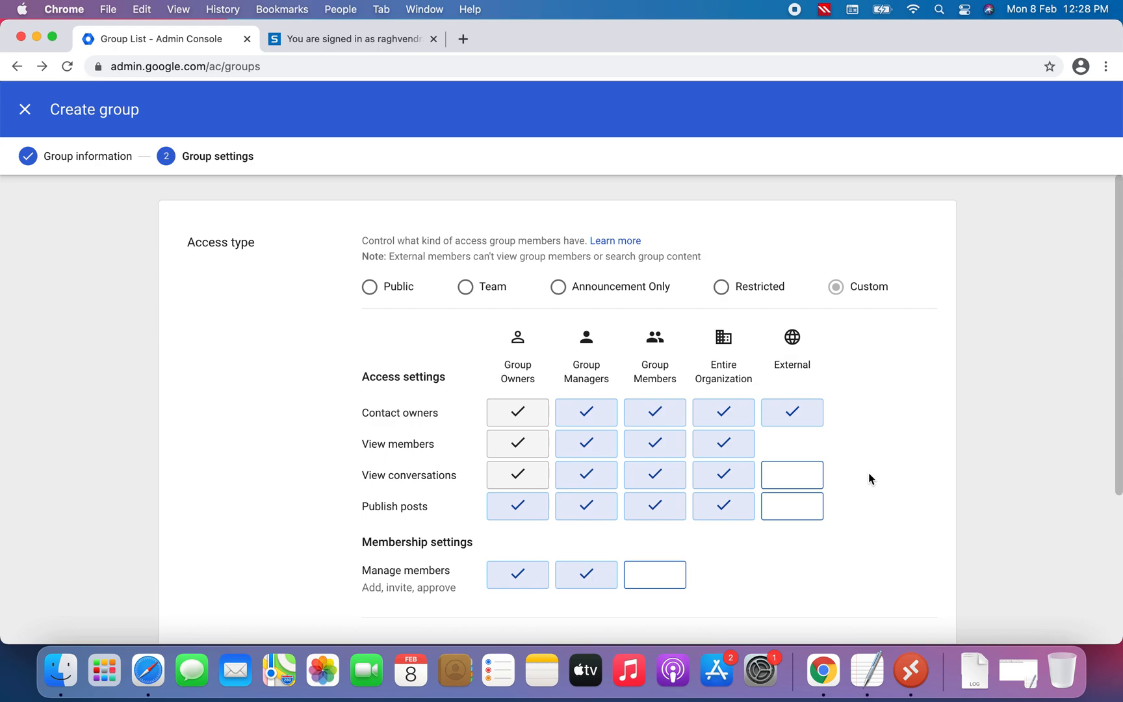
scroll(870, 476, down, 2)
scroll(868, 478, down, 3)
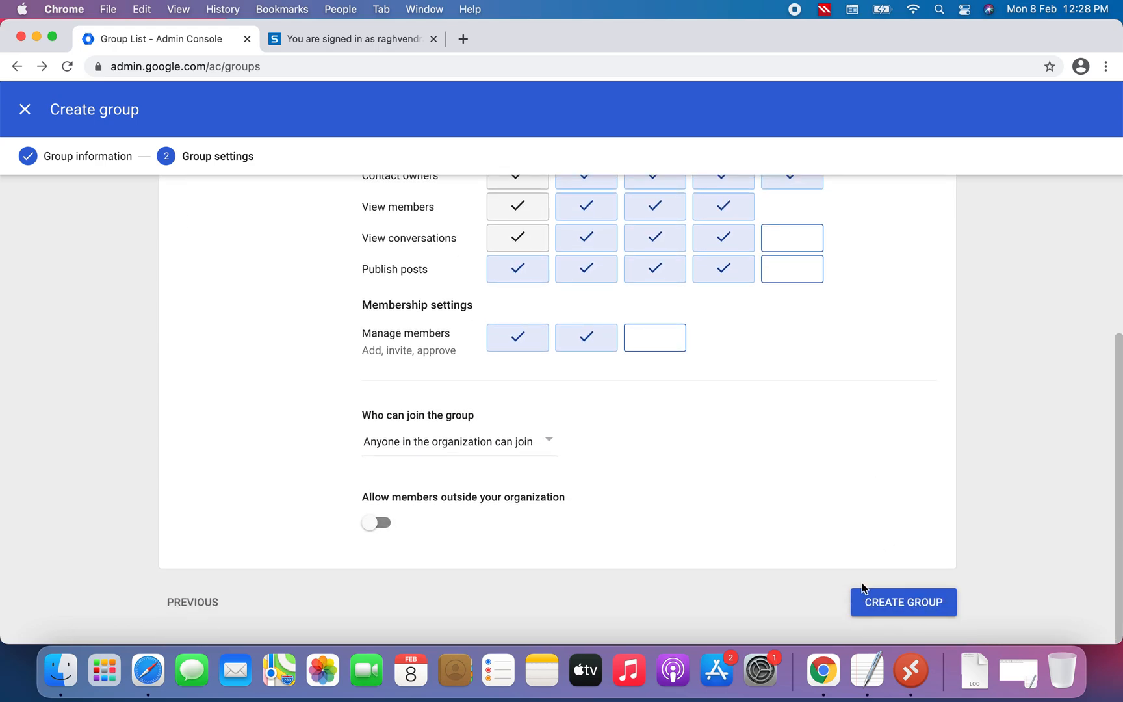
scroll(860, 454, up, 2)
scroll(860, 455, down, 1)
click(903, 605)
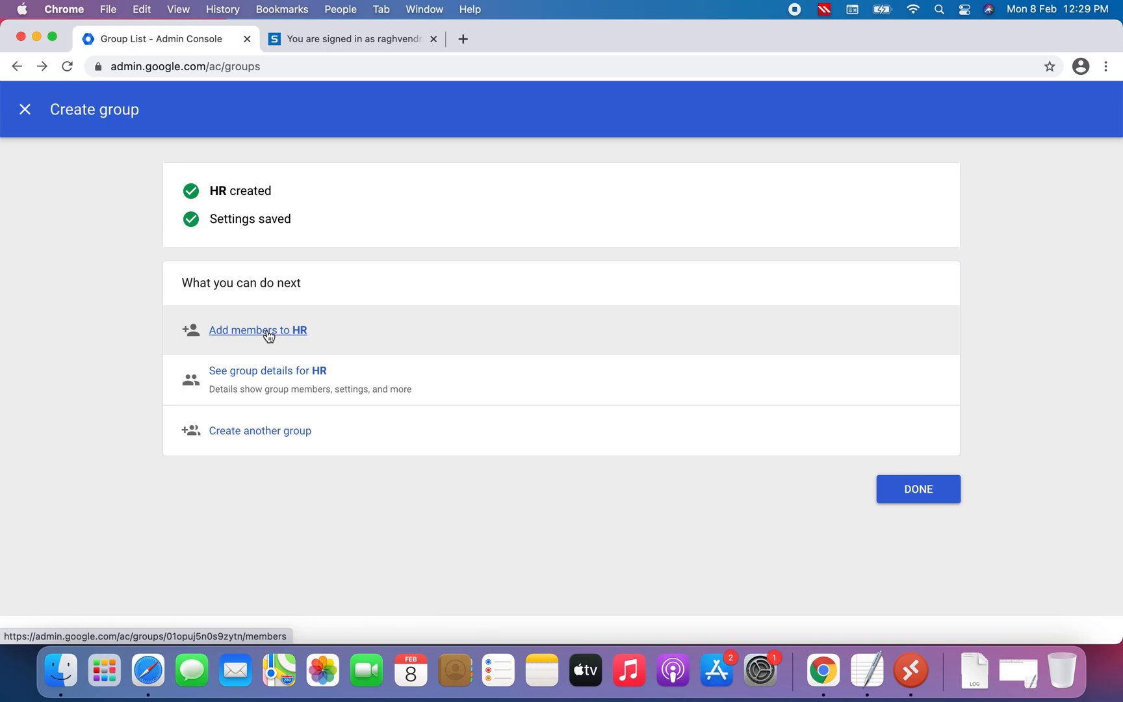
Add the Test2 B user to the HR group as a member
click(267, 331)
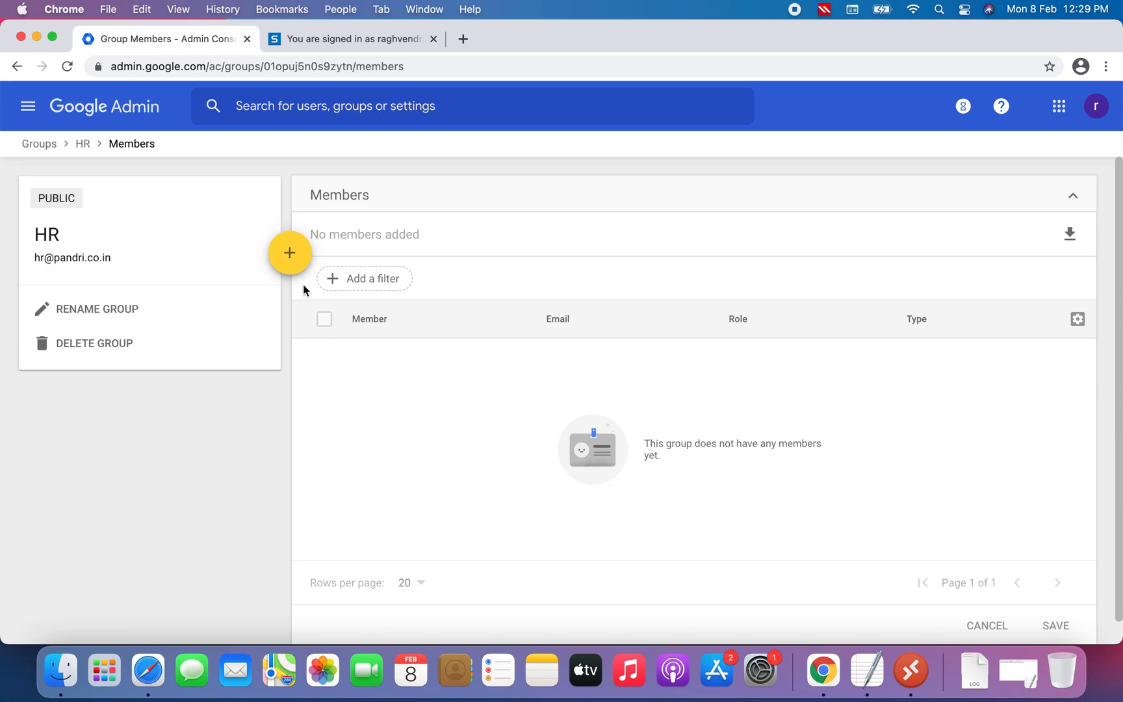
mouse_move(292, 255)
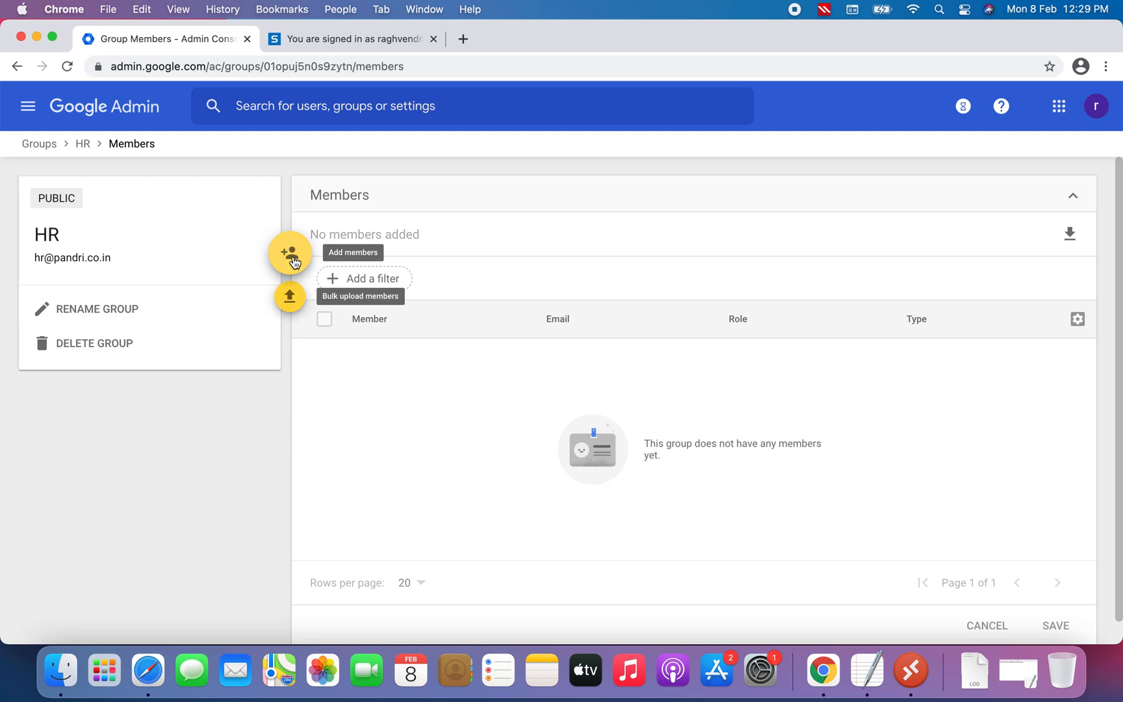
click(293, 259)
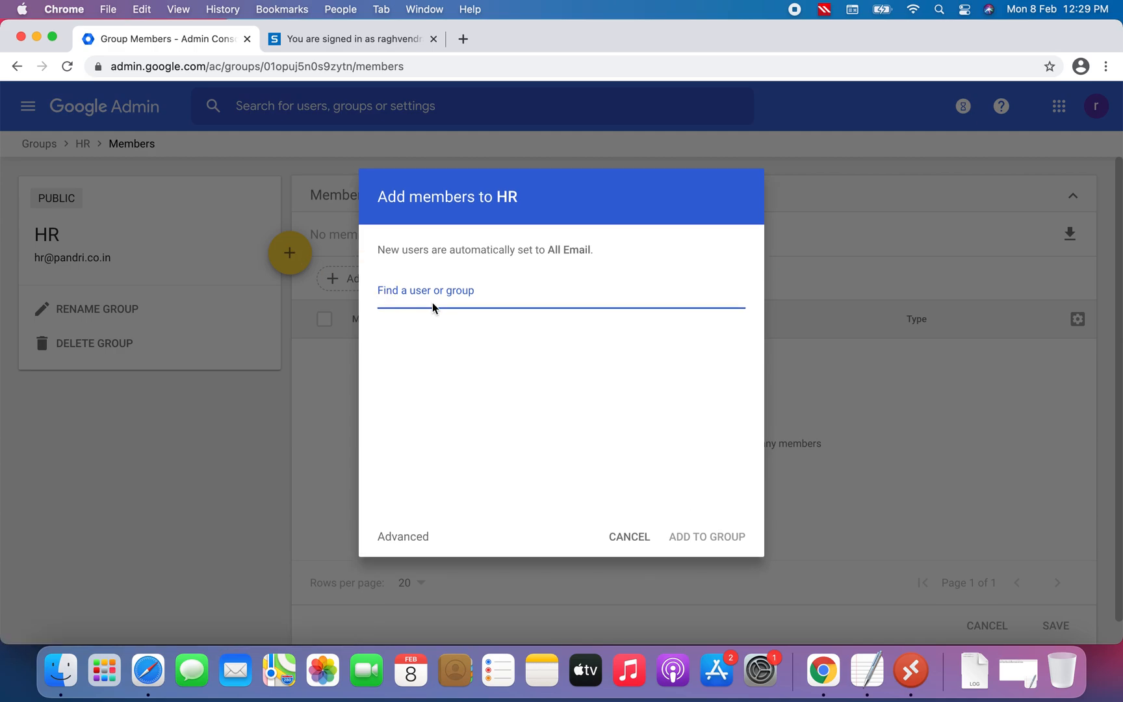
text(tes)
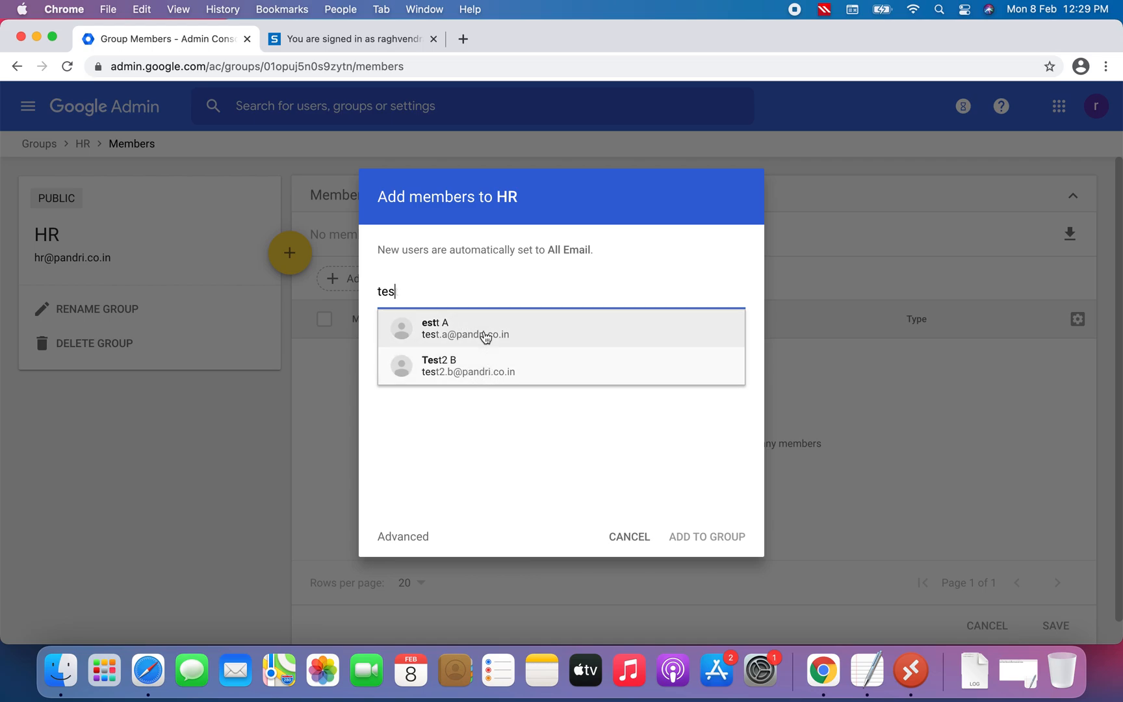
click(469, 370)
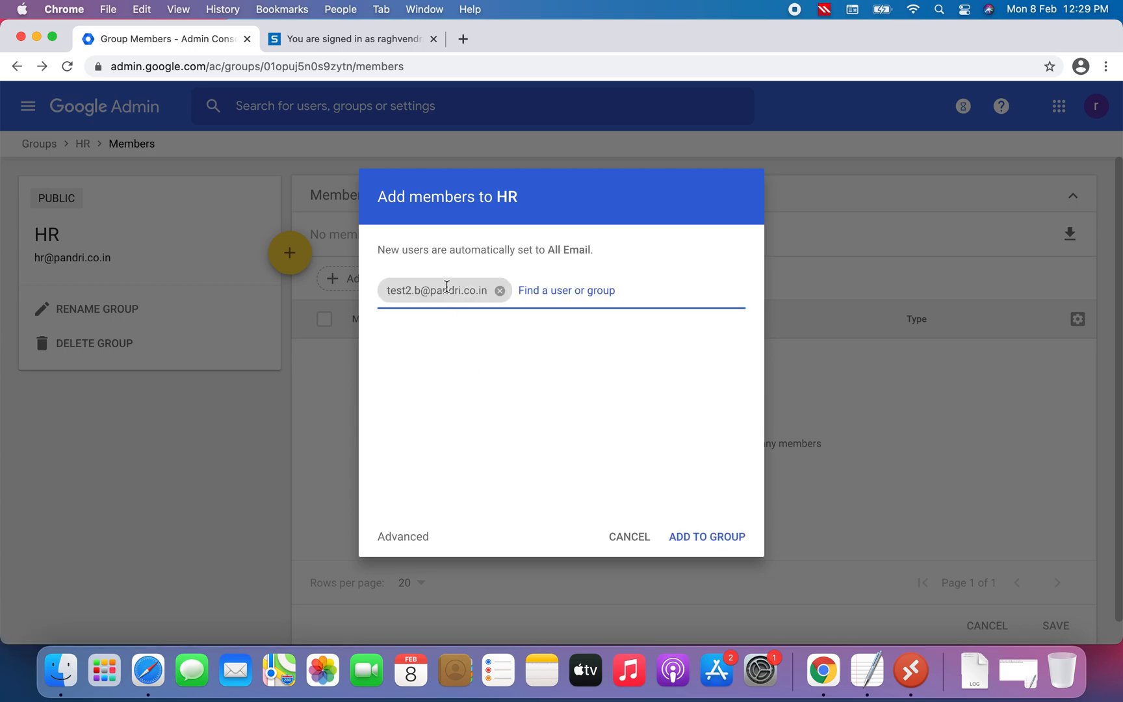
click(712, 538)
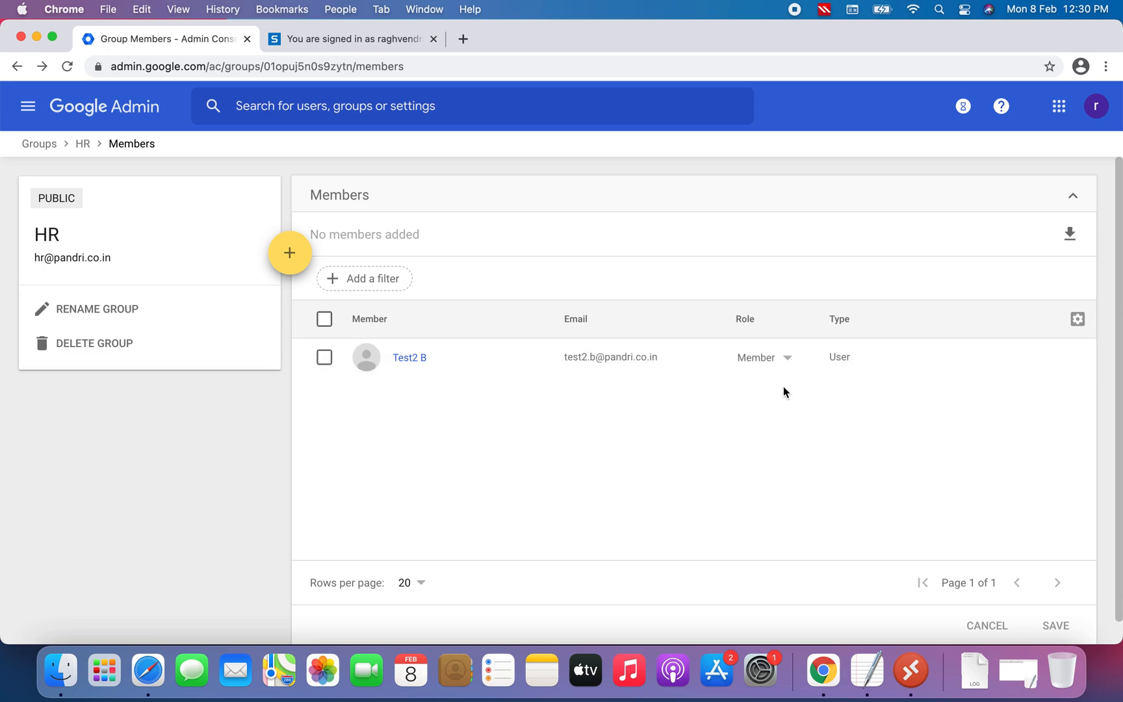
Open the Test2 B user's profile and review their group memberships and role options in HR
click(409, 358)
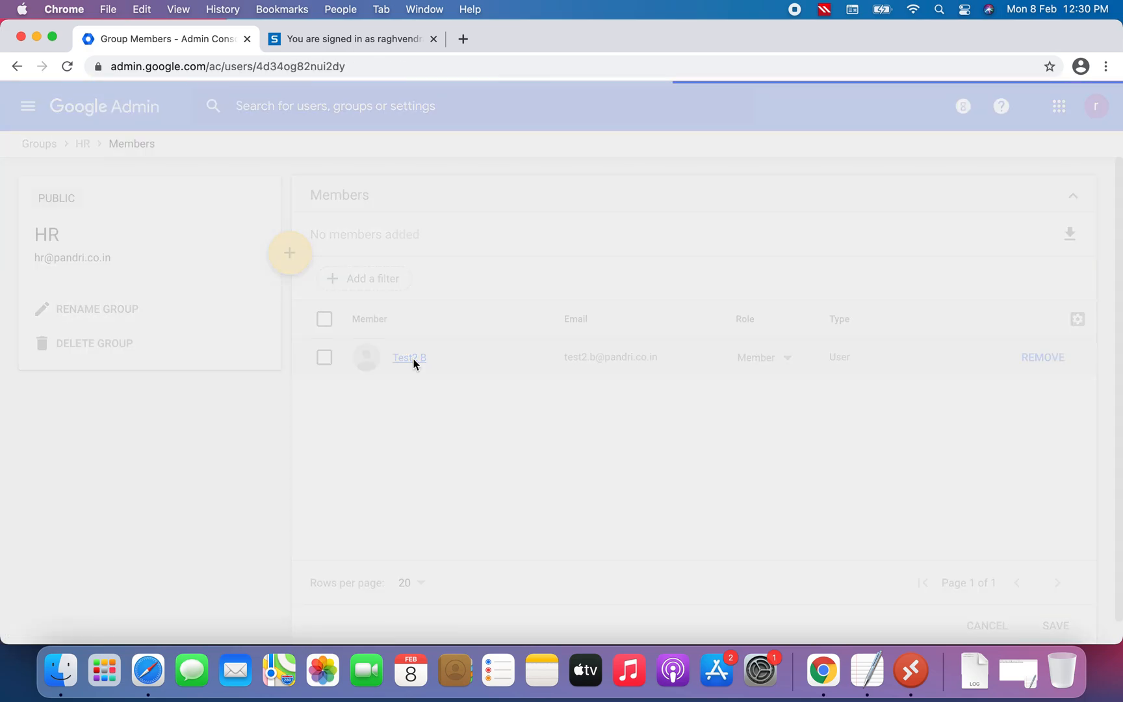
scroll(486, 413, down, 2)
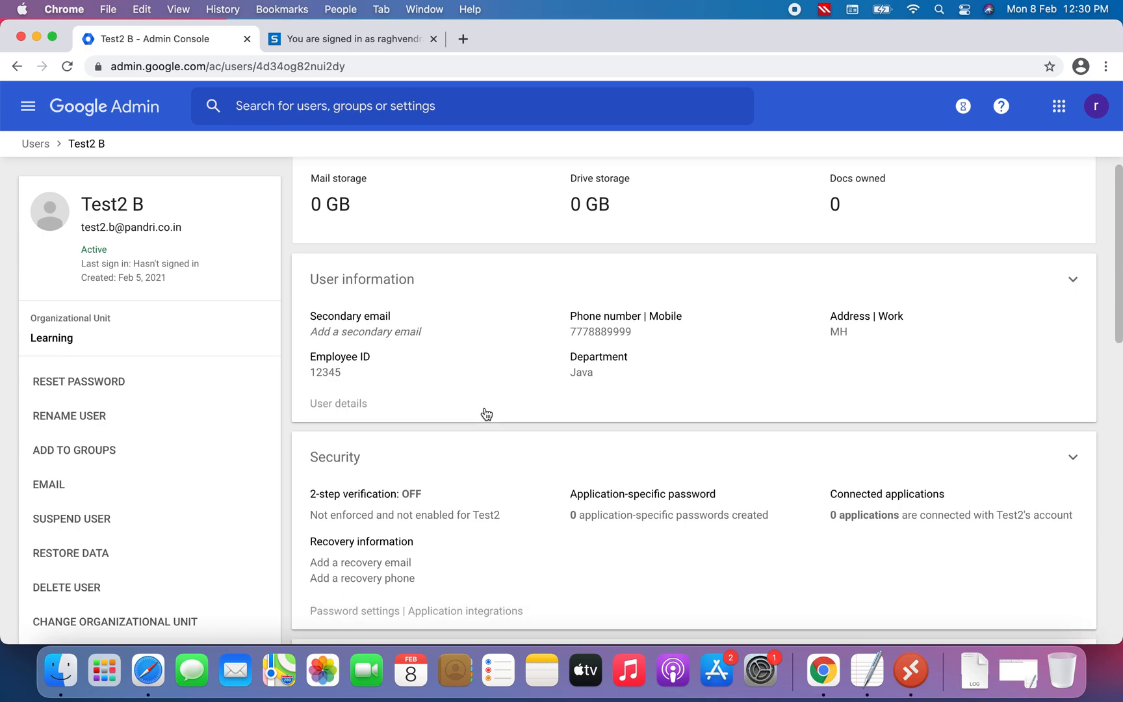
scroll(486, 414, down, 5)
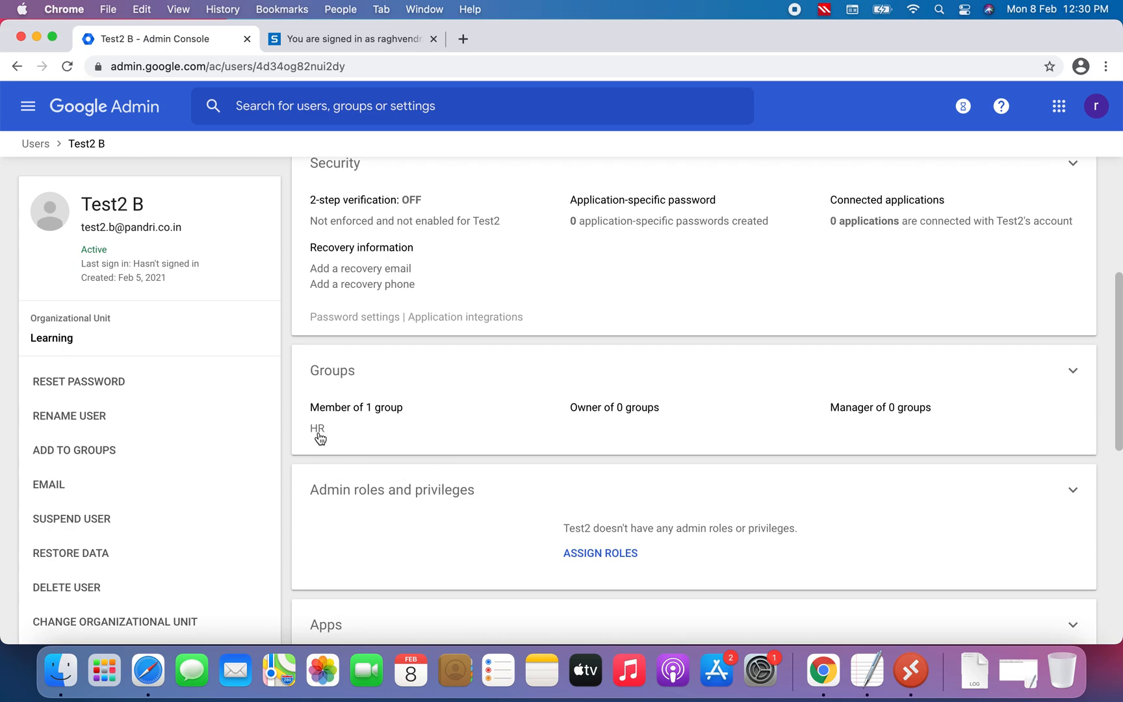
click(350, 424)
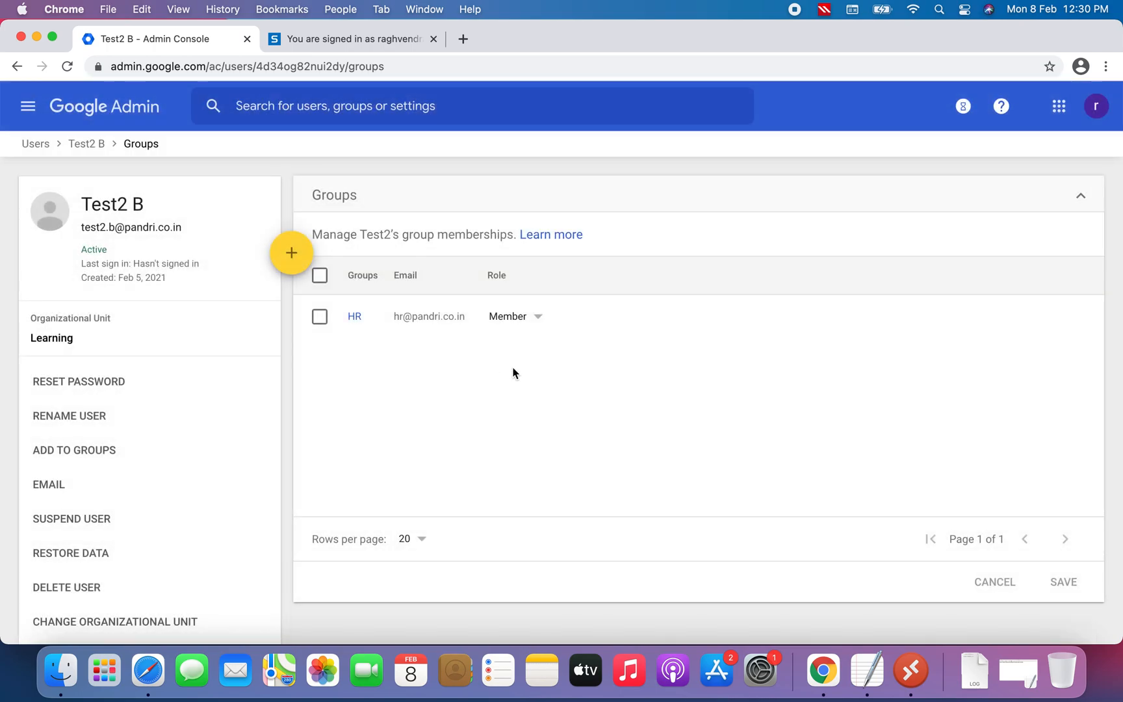
click(541, 319)
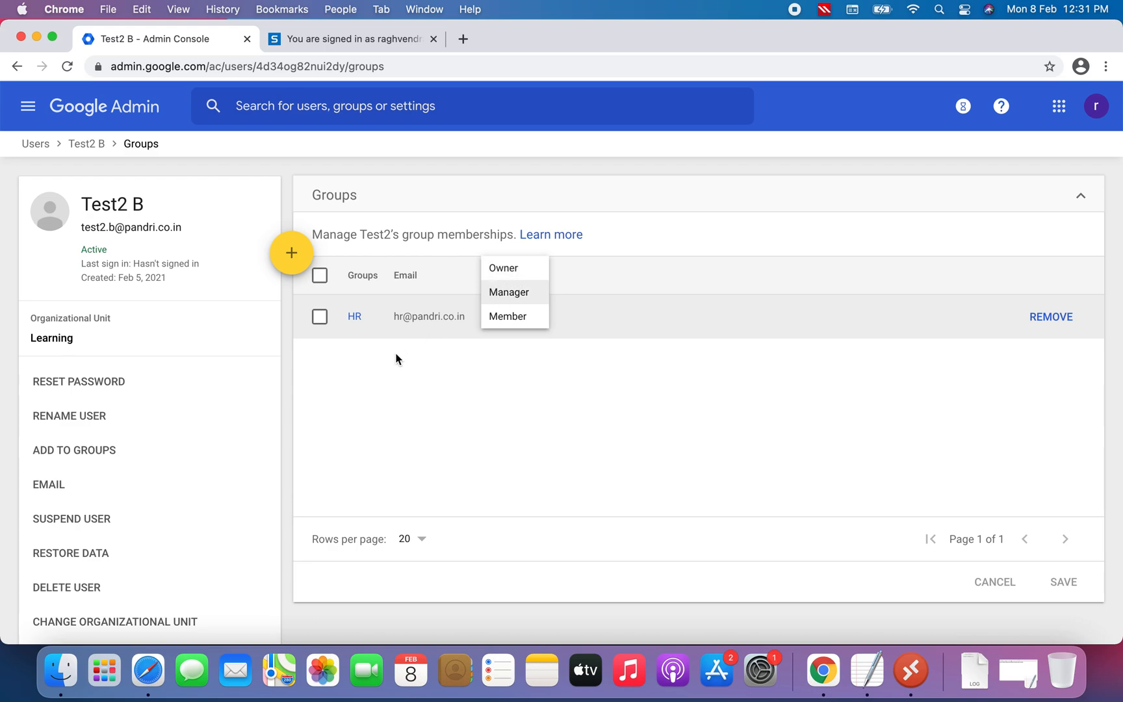
click(416, 391)
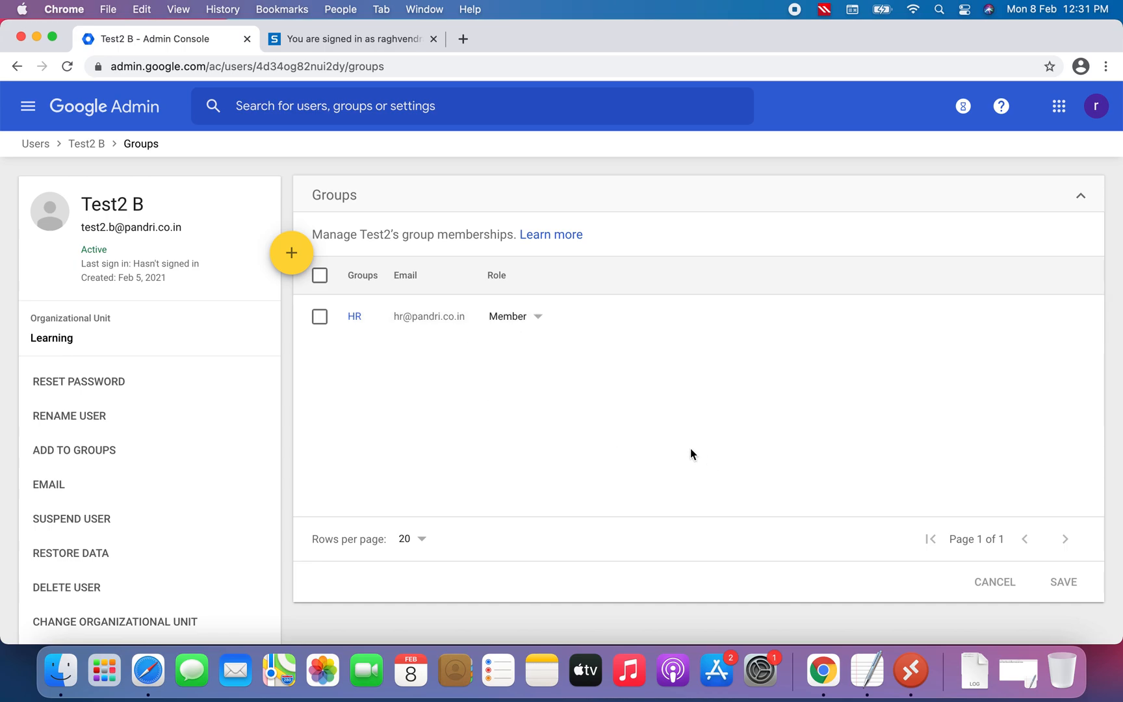
Open Gmail from the apps launcher and dismiss its introduction pop-ups
click(91, 144)
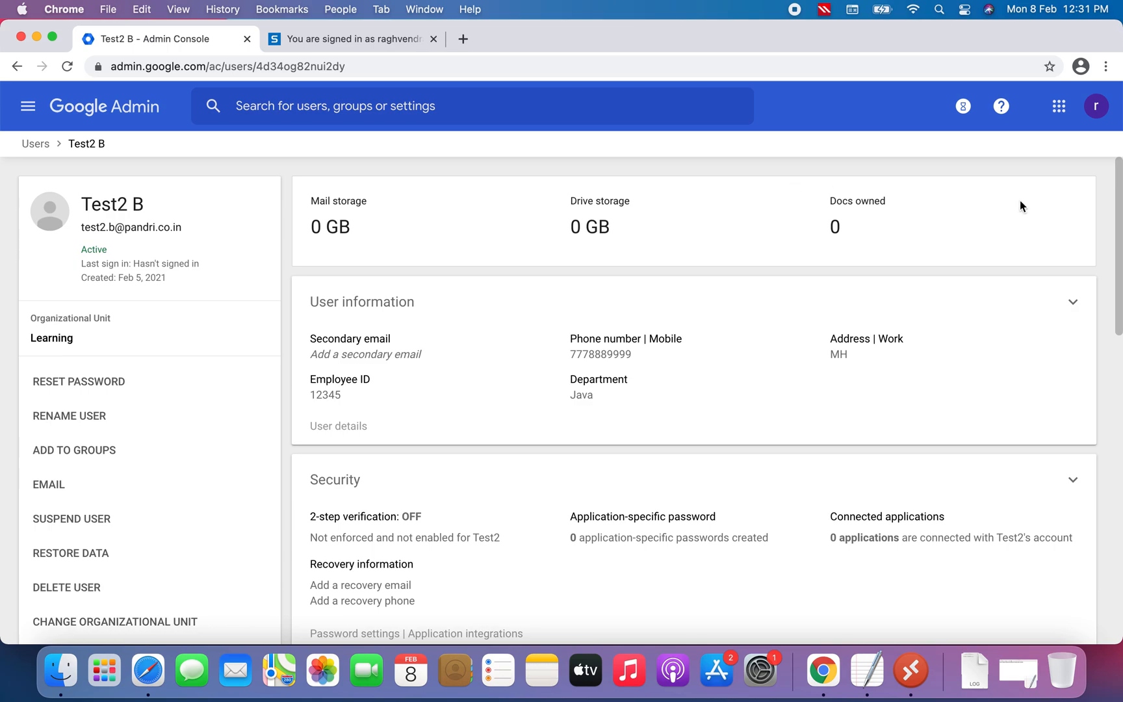
click(1105, 66)
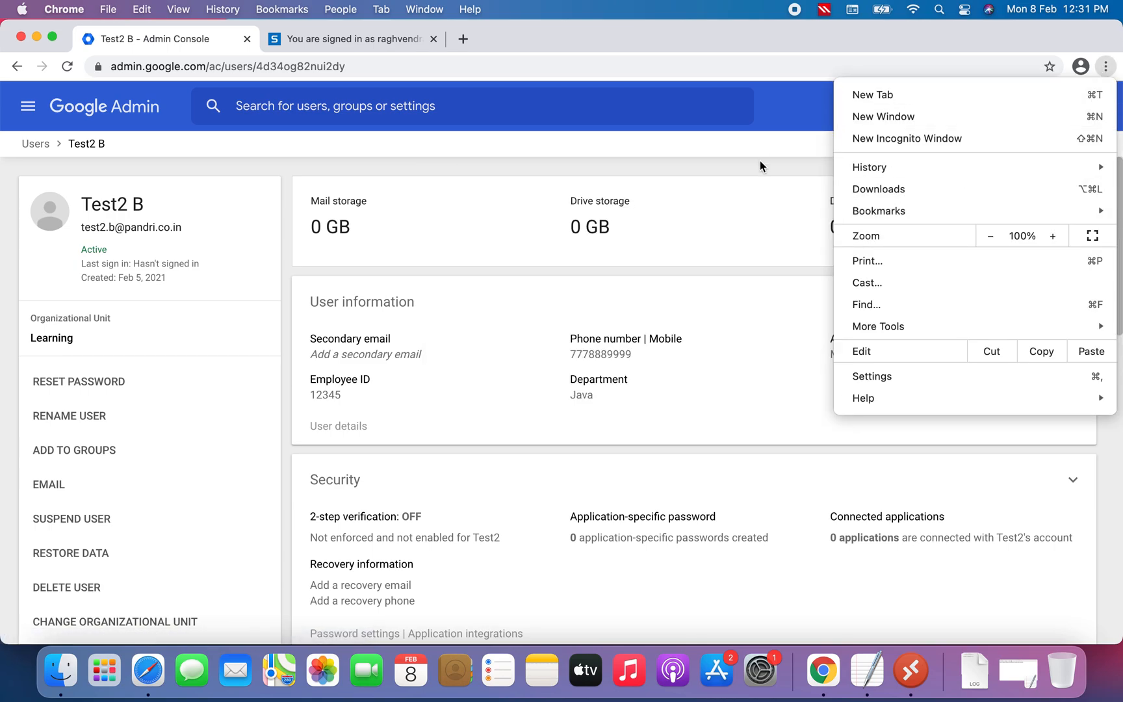
click(790, 145)
click(1058, 106)
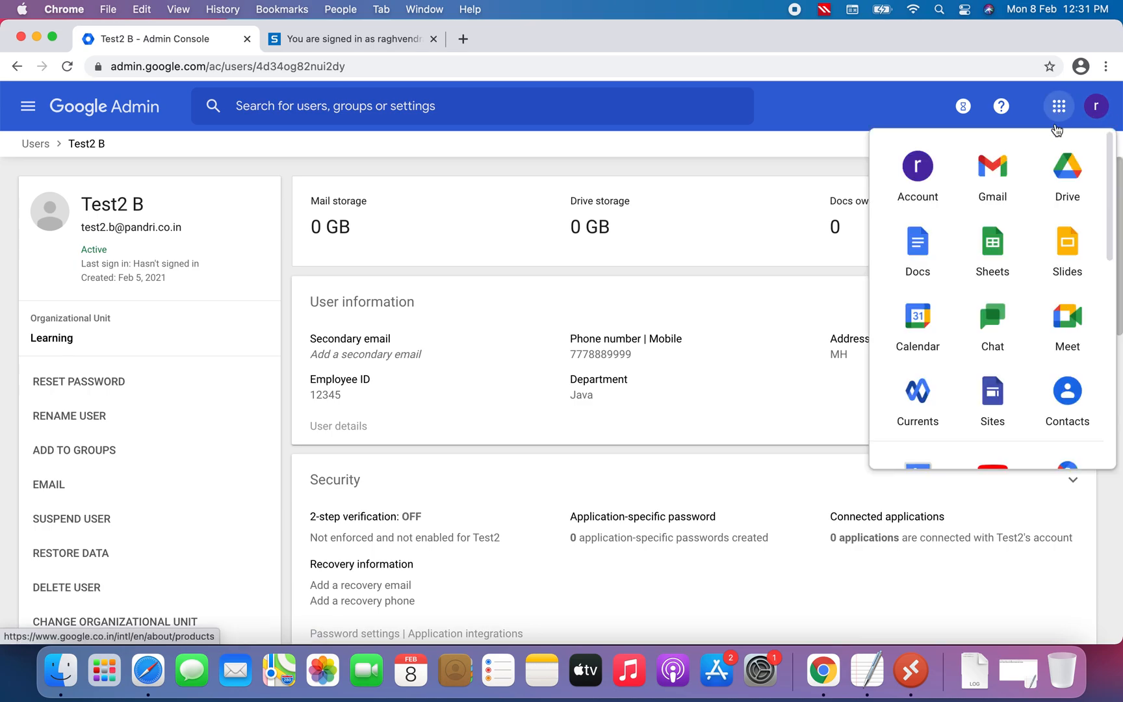
click(1001, 165)
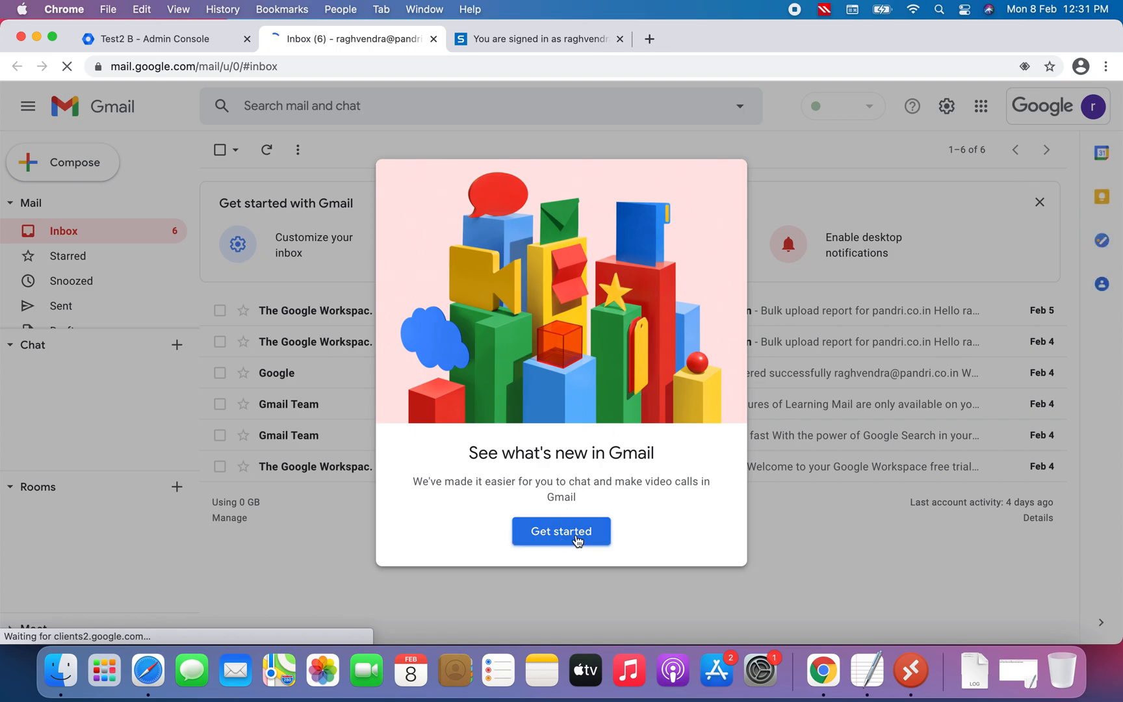
click(561, 531)
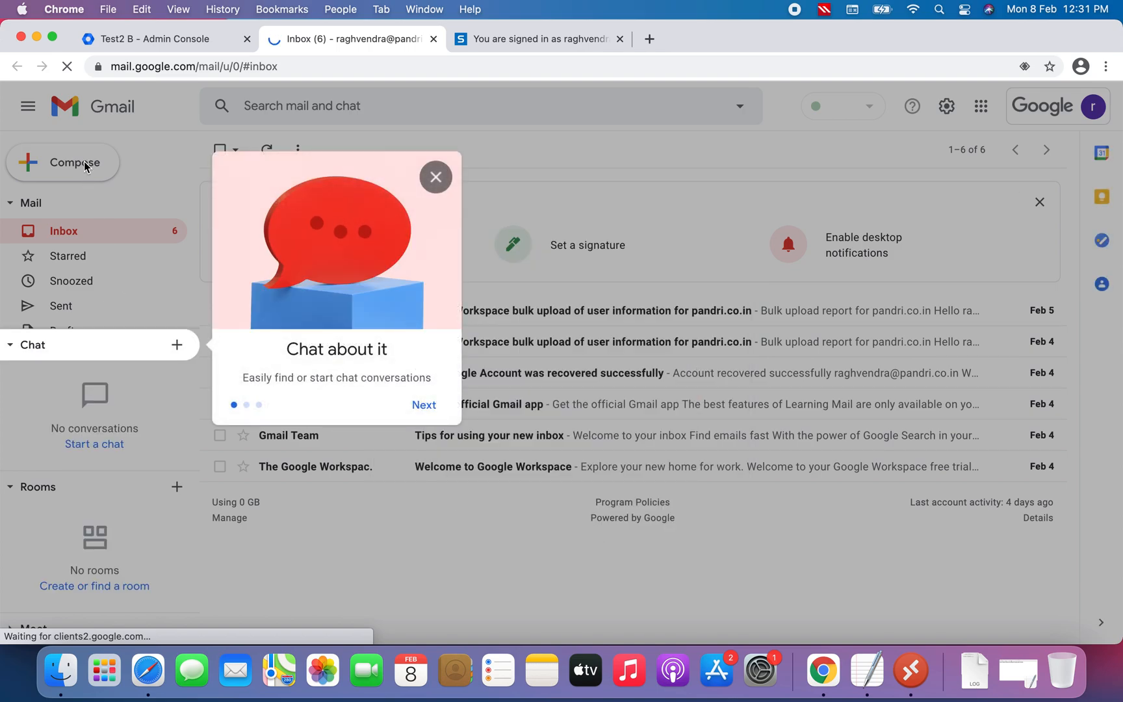
click(436, 177)
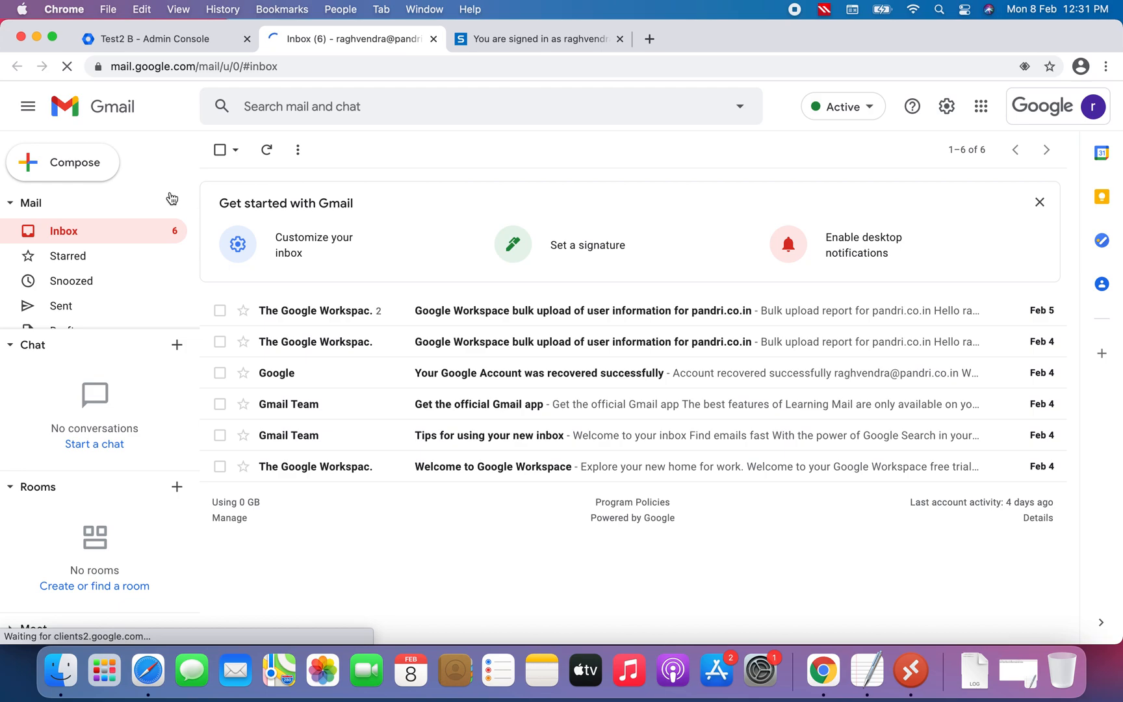
Compose and send an email to the HR group address with the subject 'This is test email from' plus the sender's name
click(92, 166)
text(hr@)
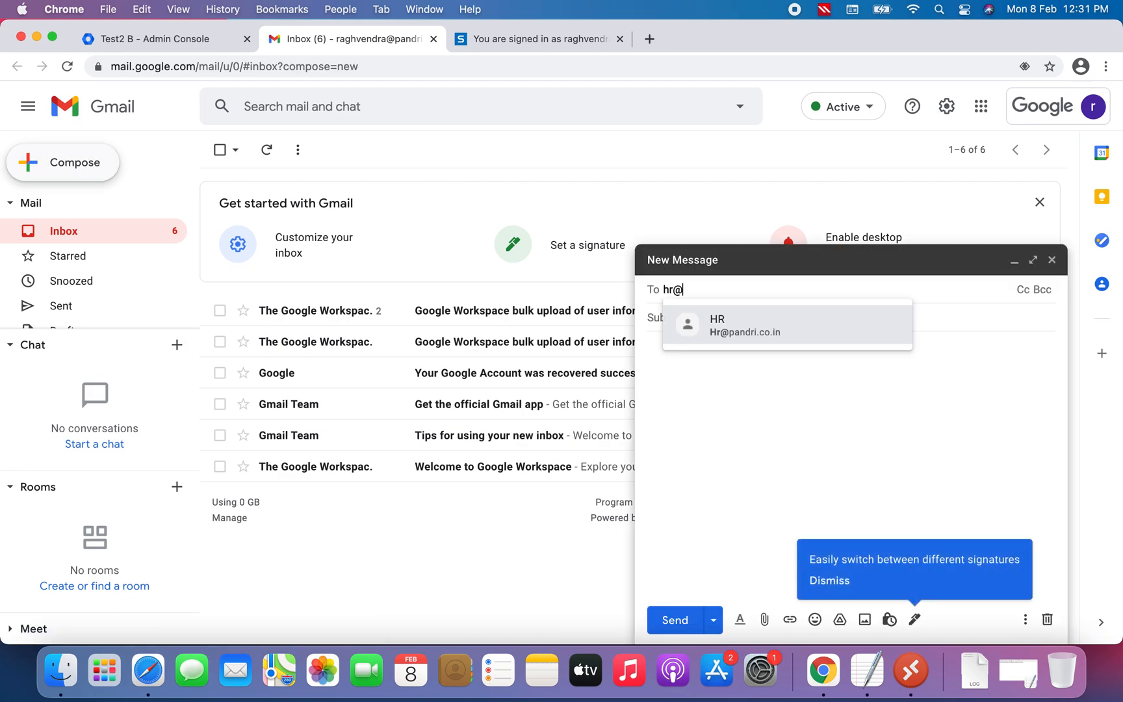
click(802, 331)
click(750, 321)
text(This is t)
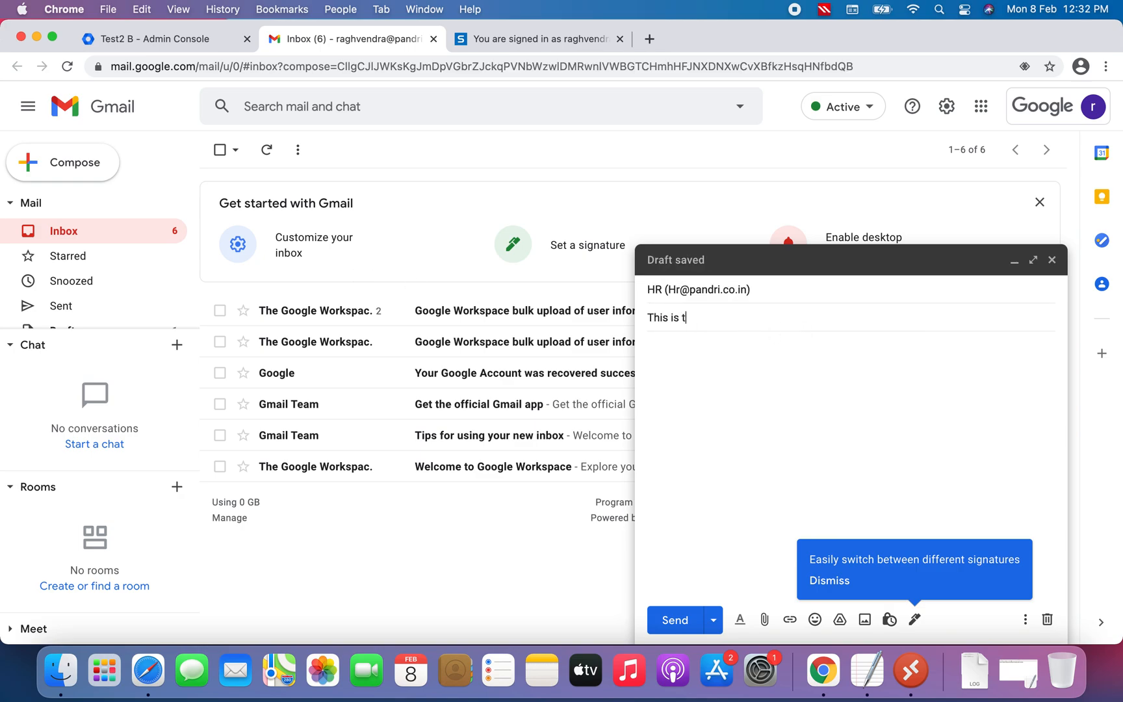
text(est email)
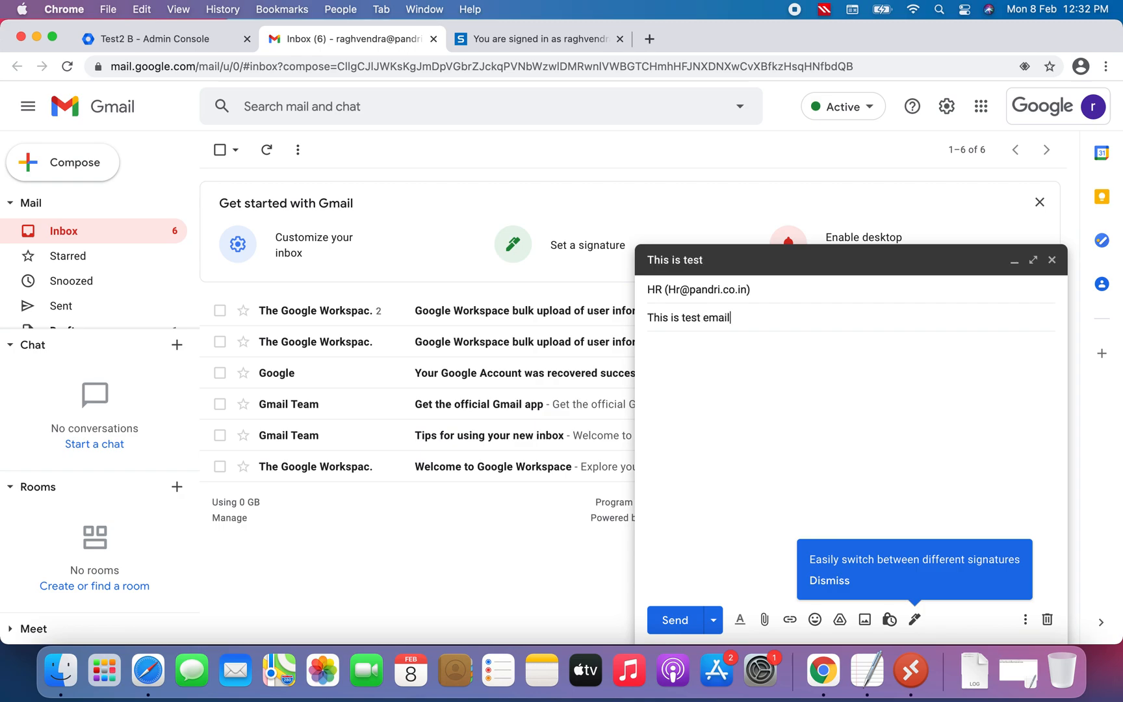
text( from RA)
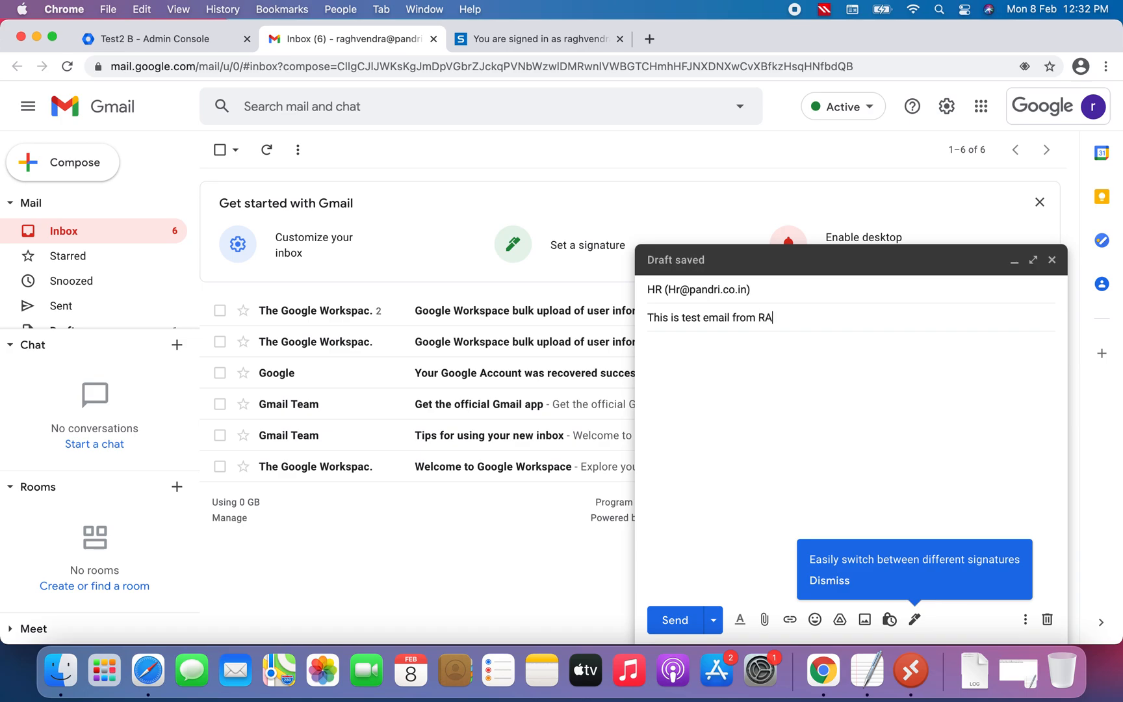
text(ghvendra)
click(693, 397)
click(773, 317)
key(BackSpace)
text(a)
click(716, 375)
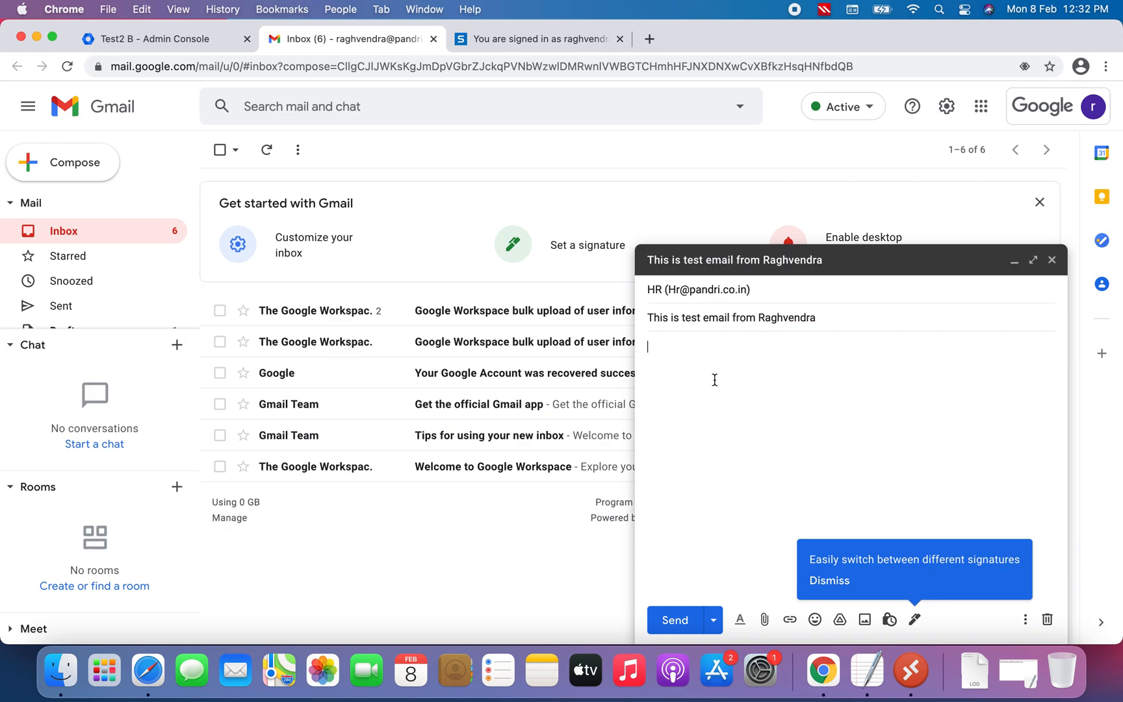
click(680, 623)
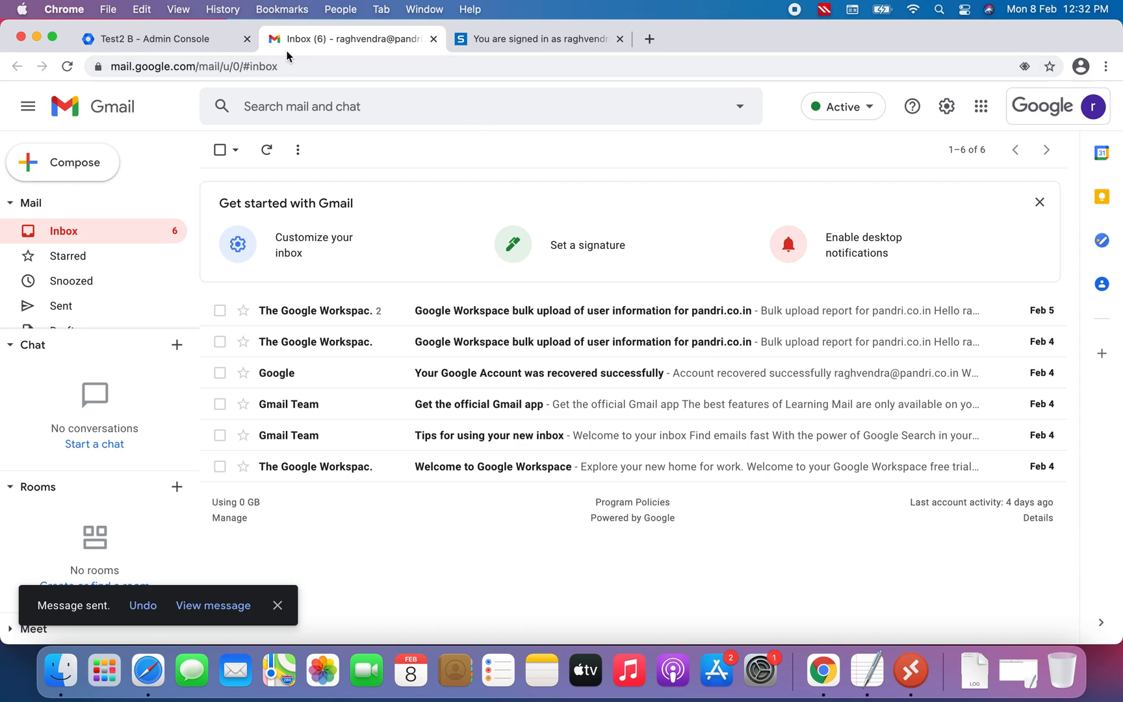
Reset Test2 B's password to a custom password, keeping the password-change requirement at next sign-in
click(194, 40)
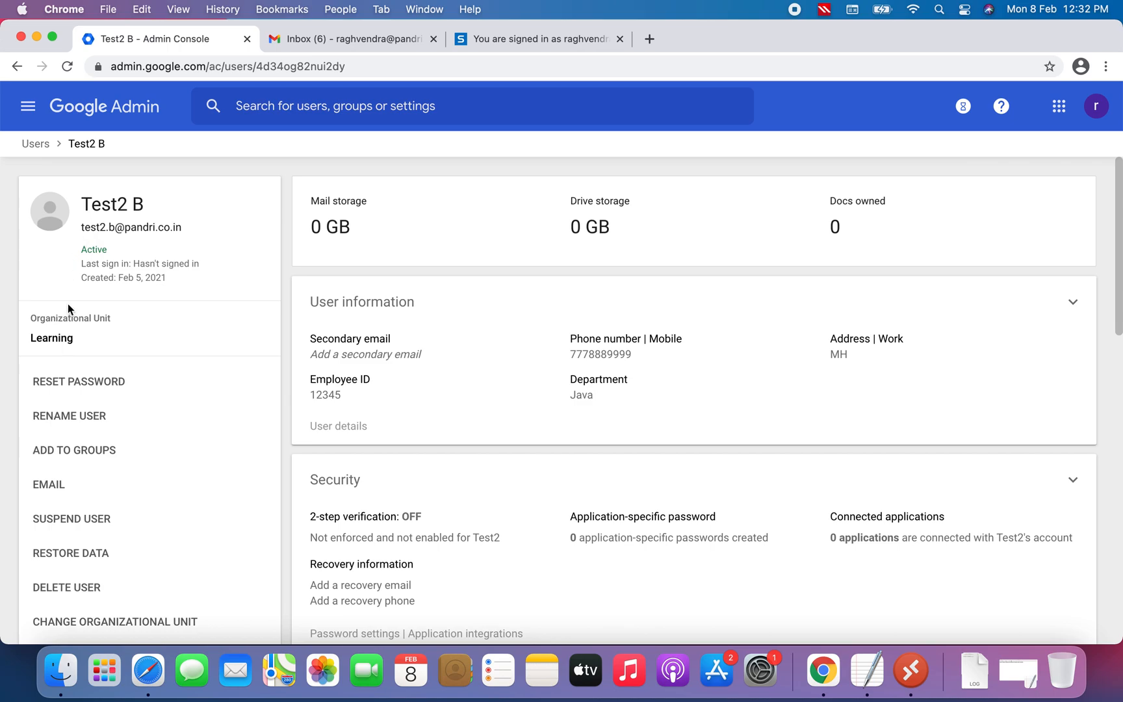
click(86, 388)
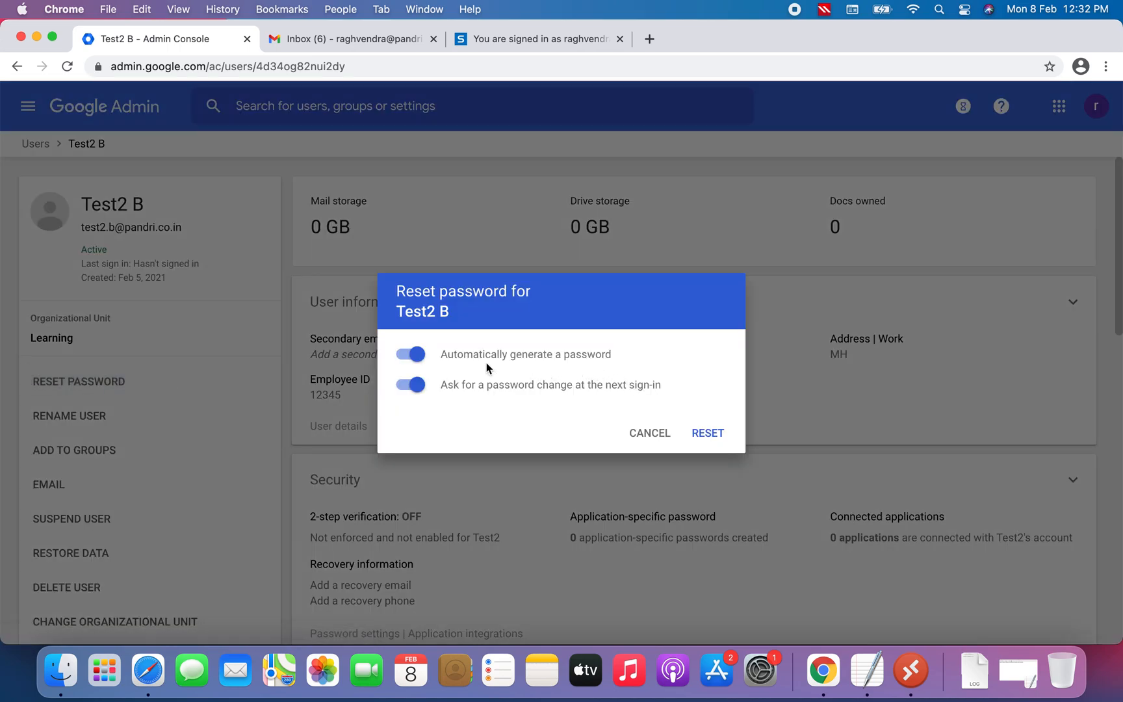
click(410, 356)
click(430, 367)
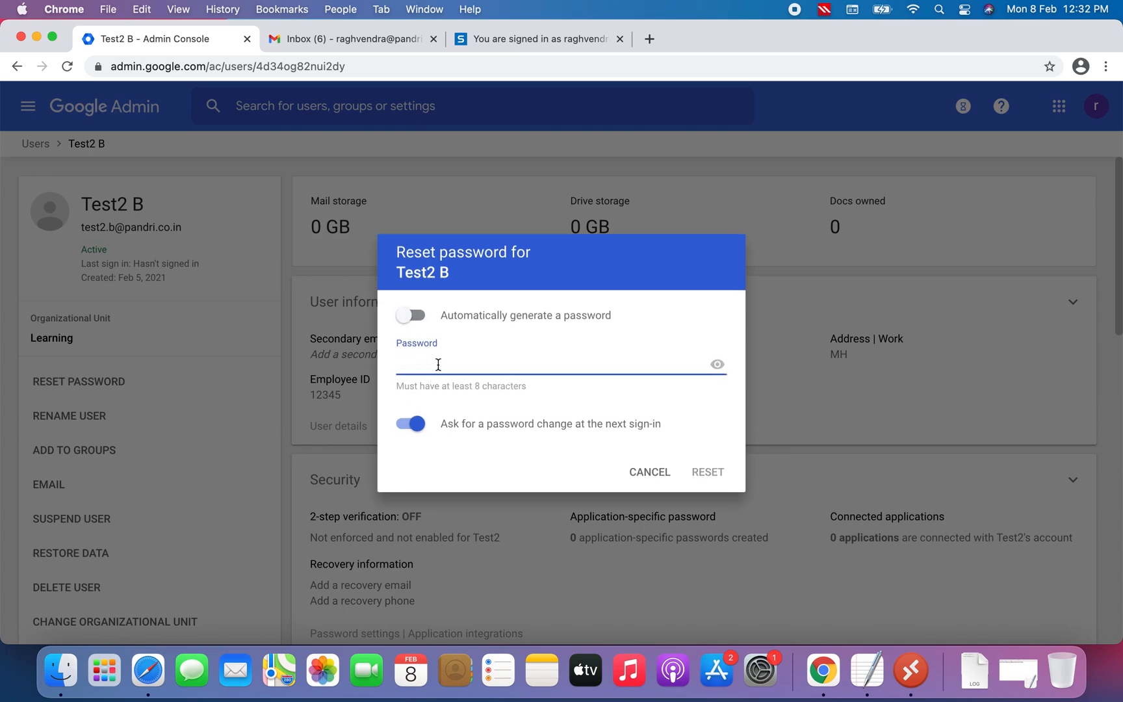
text(••••••••)
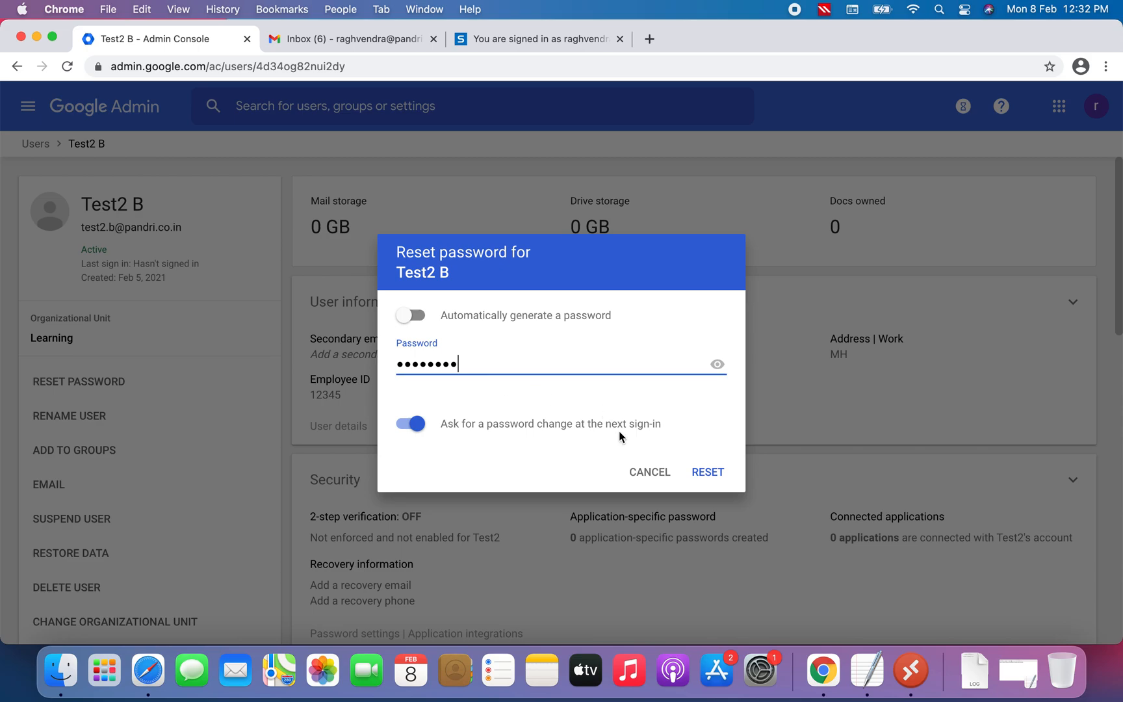
click(710, 476)
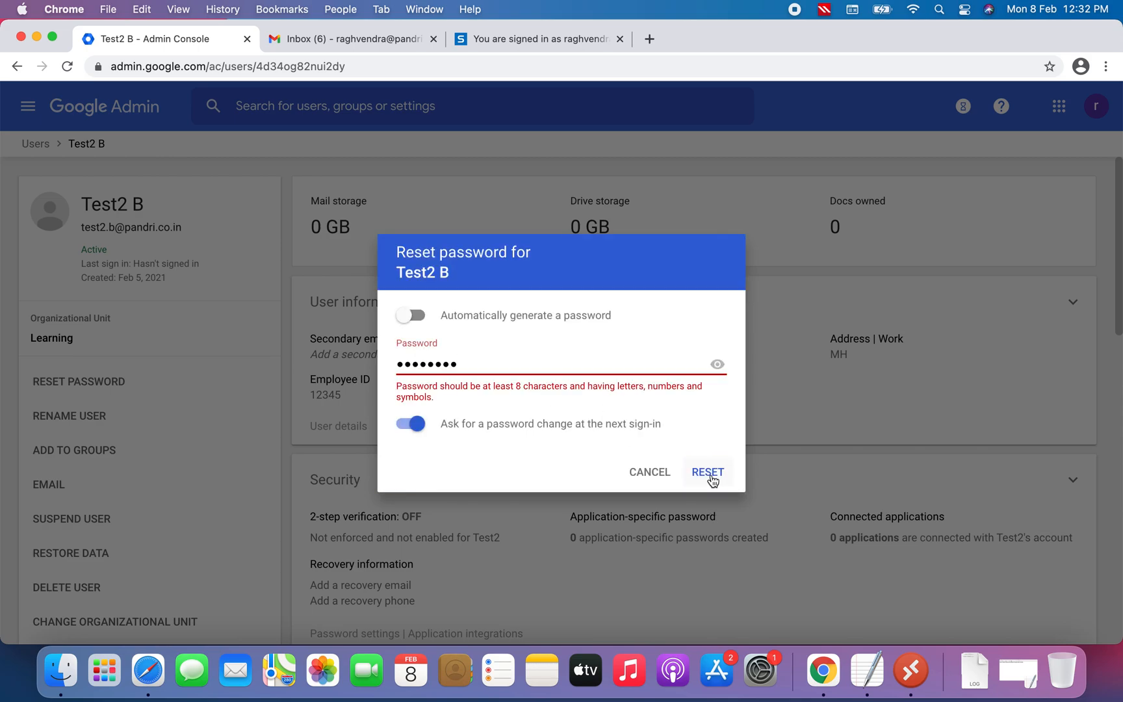
click(499, 364)
key(BackSpace)
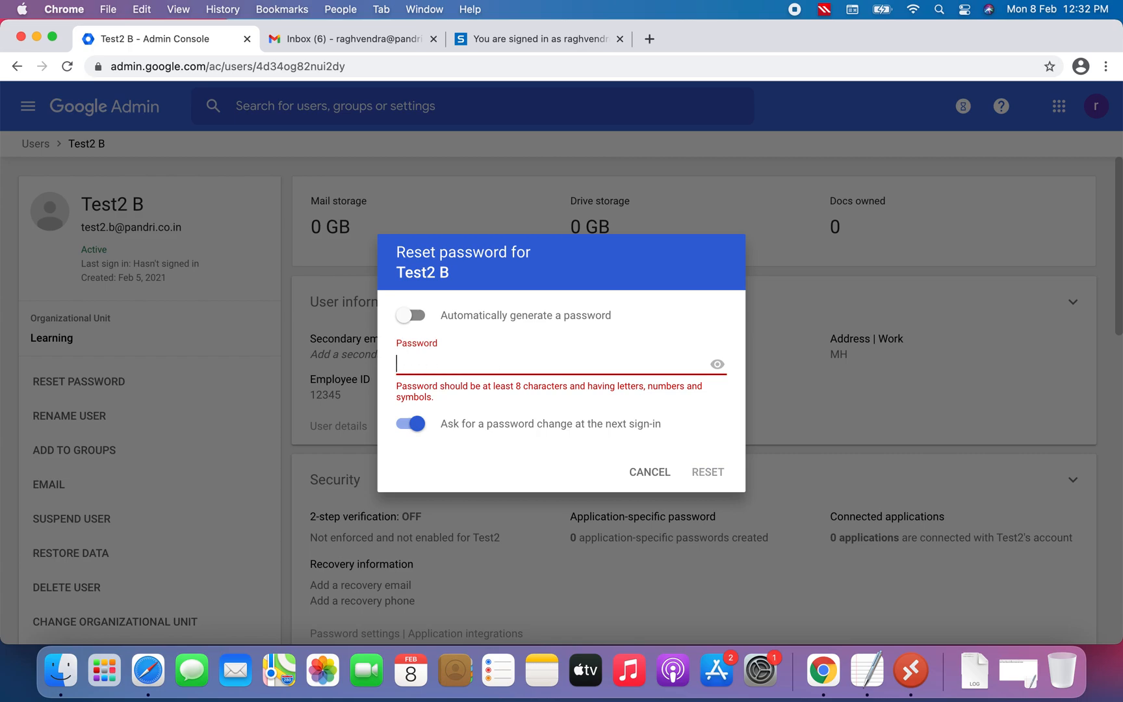
text(•••••••••••)
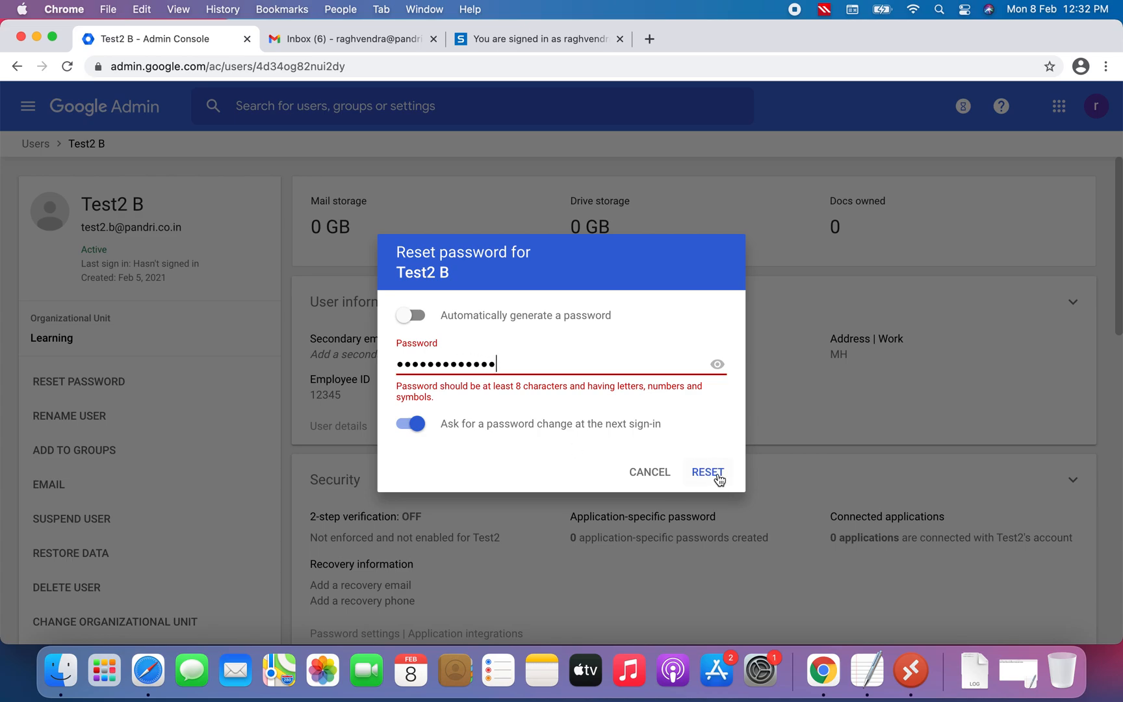
click(715, 472)
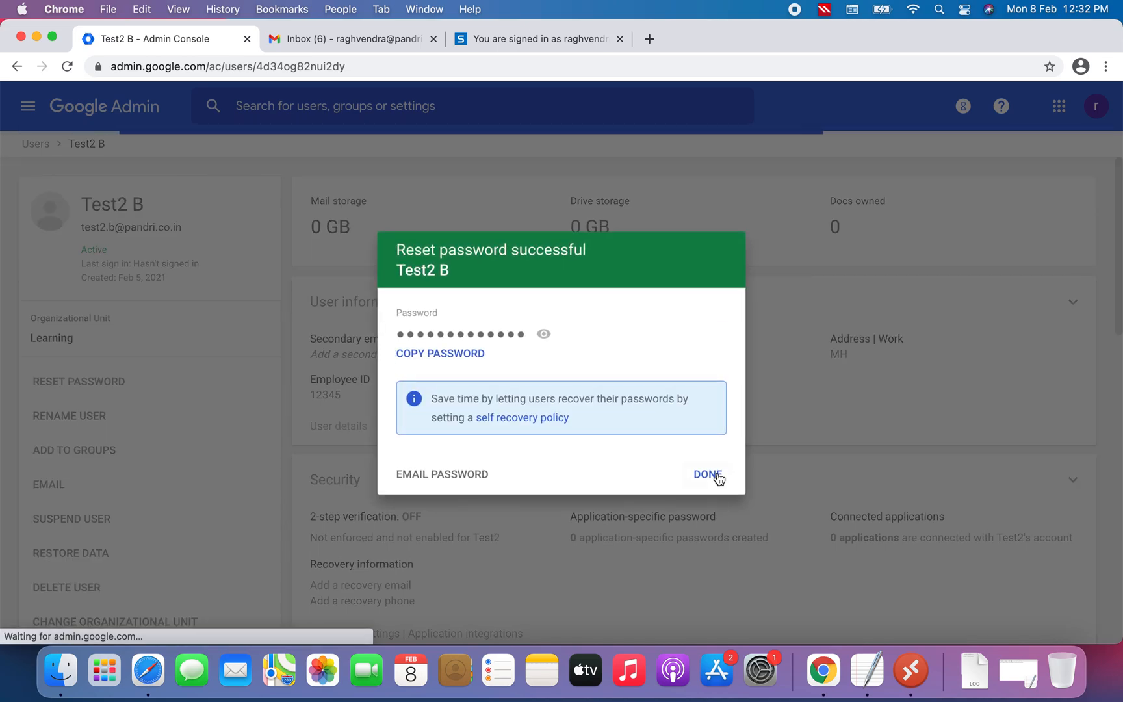
click(708, 479)
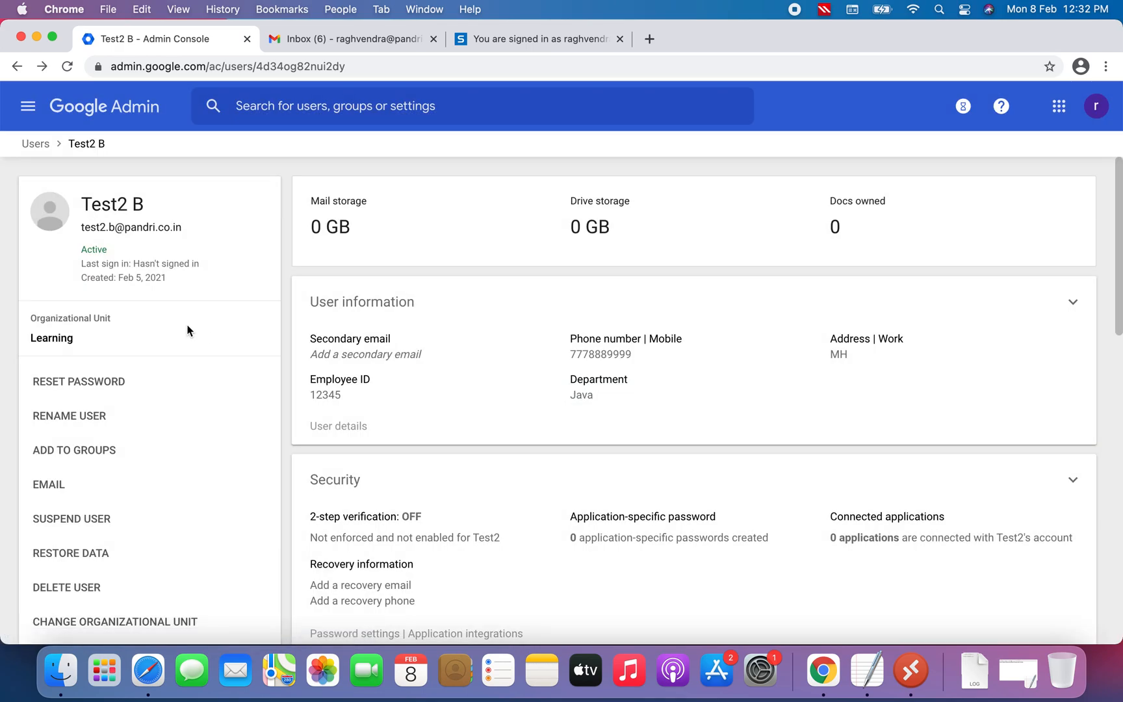
Copy Test2 B's email address and open gmail.com in a new incognito window
drag(80, 227, 181, 228)
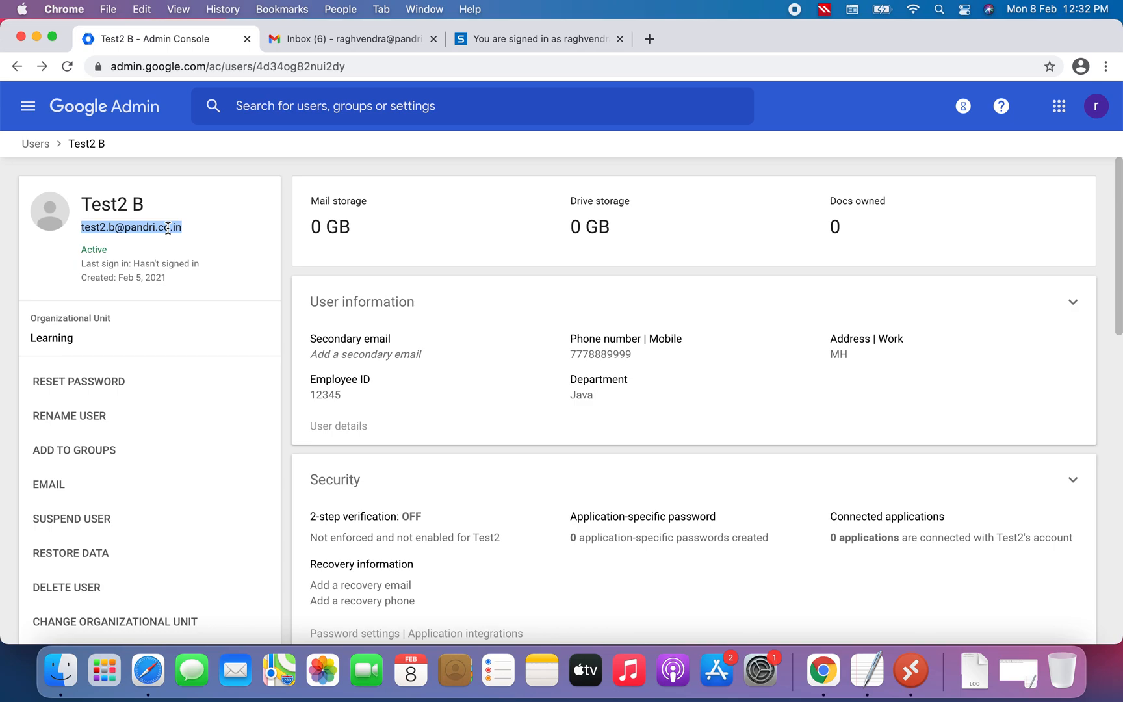
right_click(167, 228)
click(206, 269)
click(1105, 67)
click(980, 144)
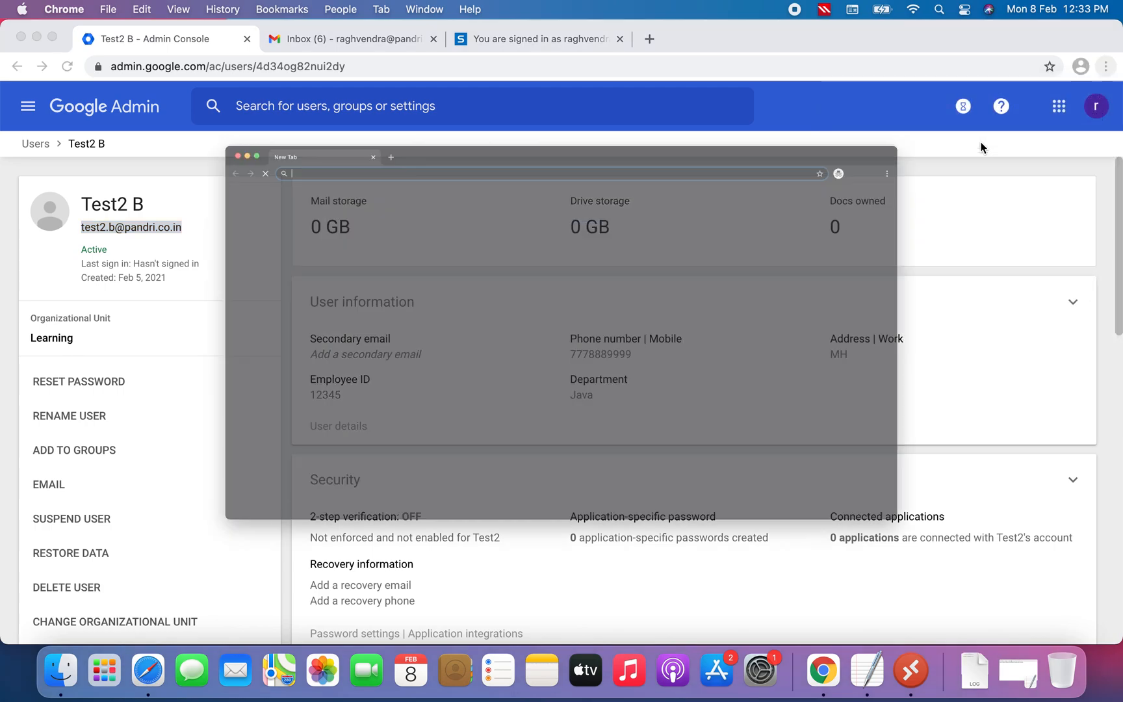
text(gmail.com)
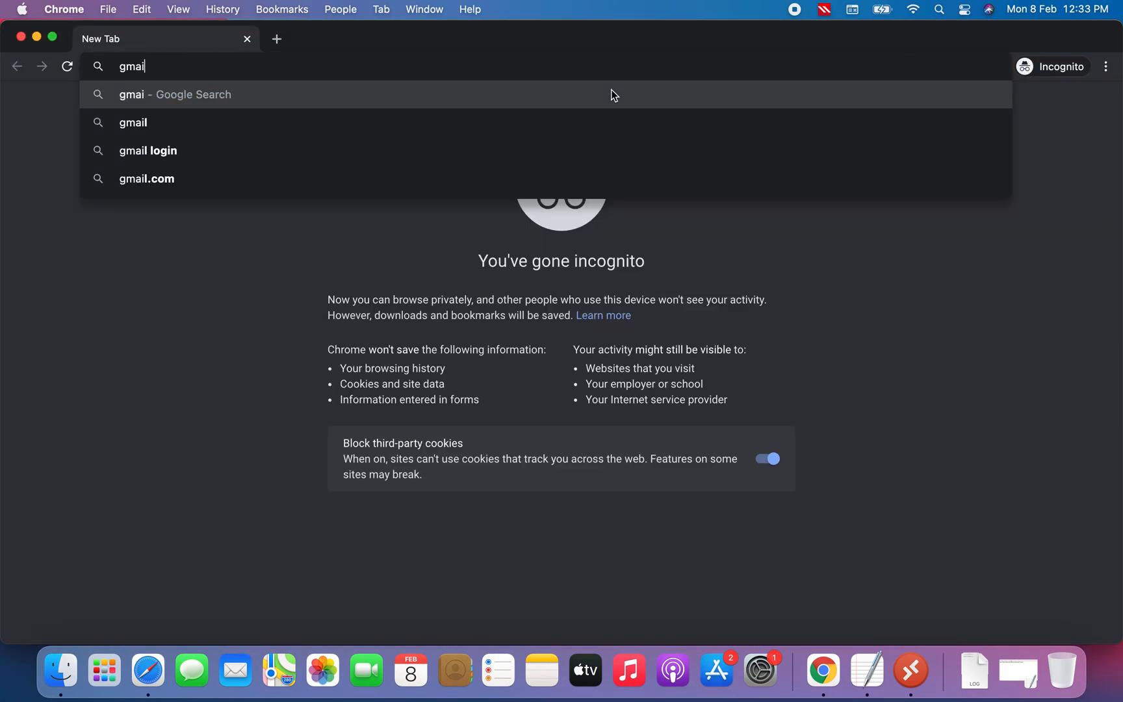
key(Return)
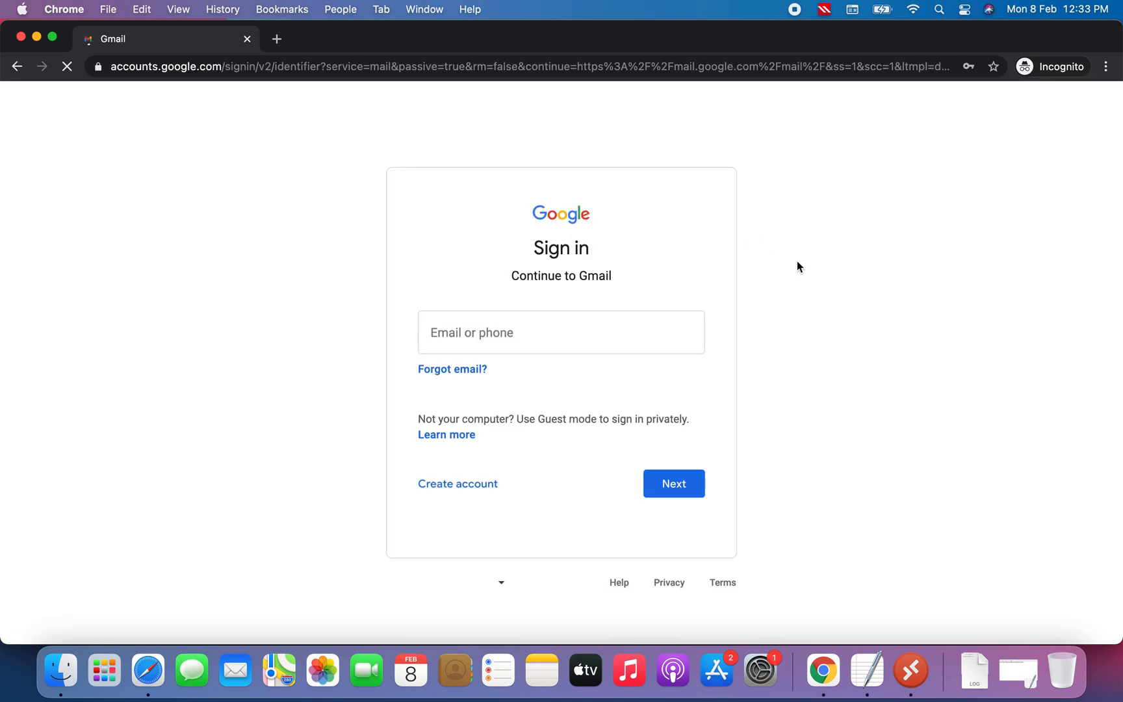
Sign in to Gmail with the pasted Test2 B email address and the account password
click(549, 329)
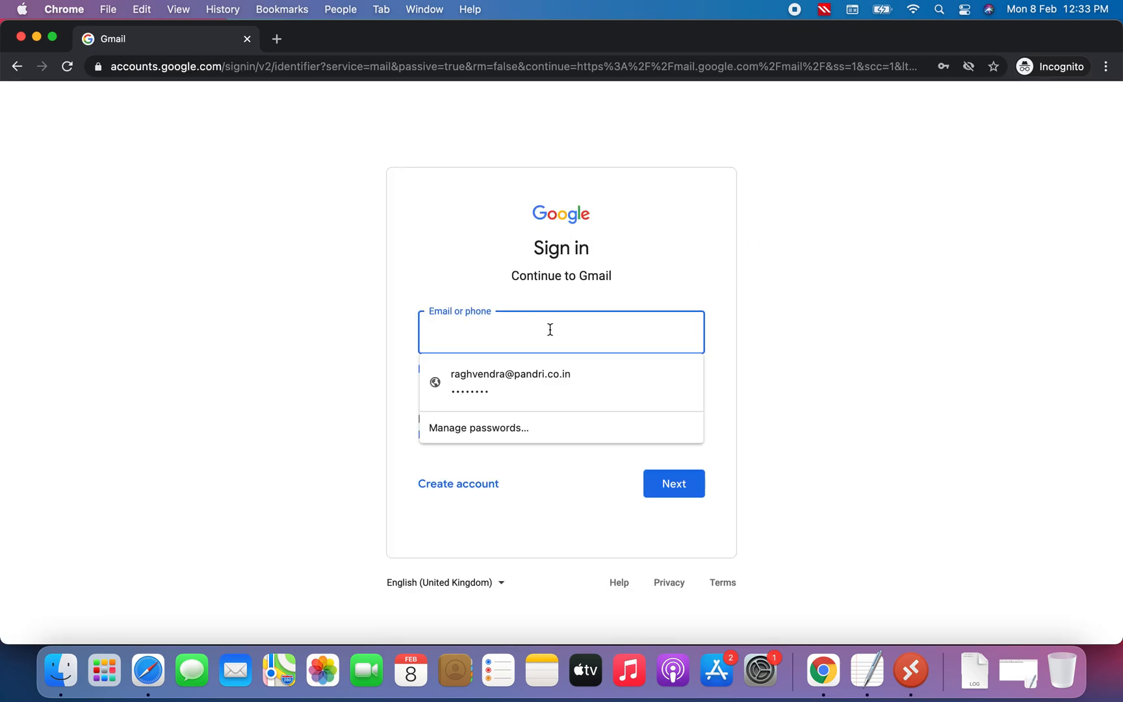
text(v)
key(BackSpace)
key(super+v)
click(672, 484)
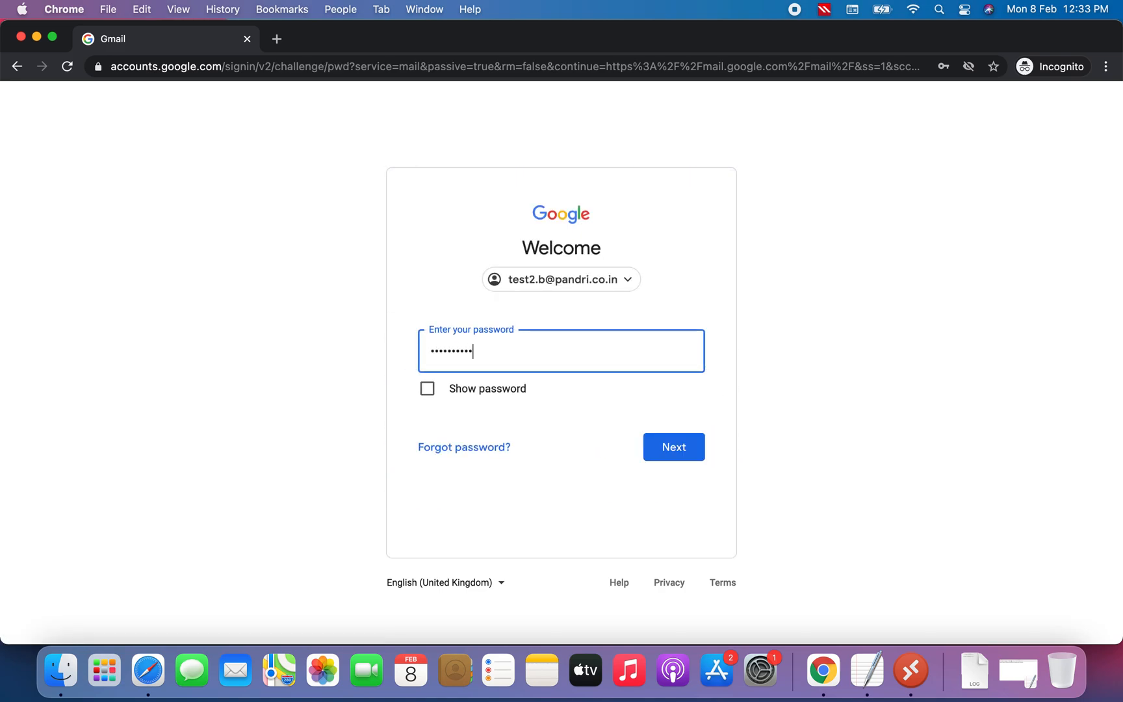
click(671, 447)
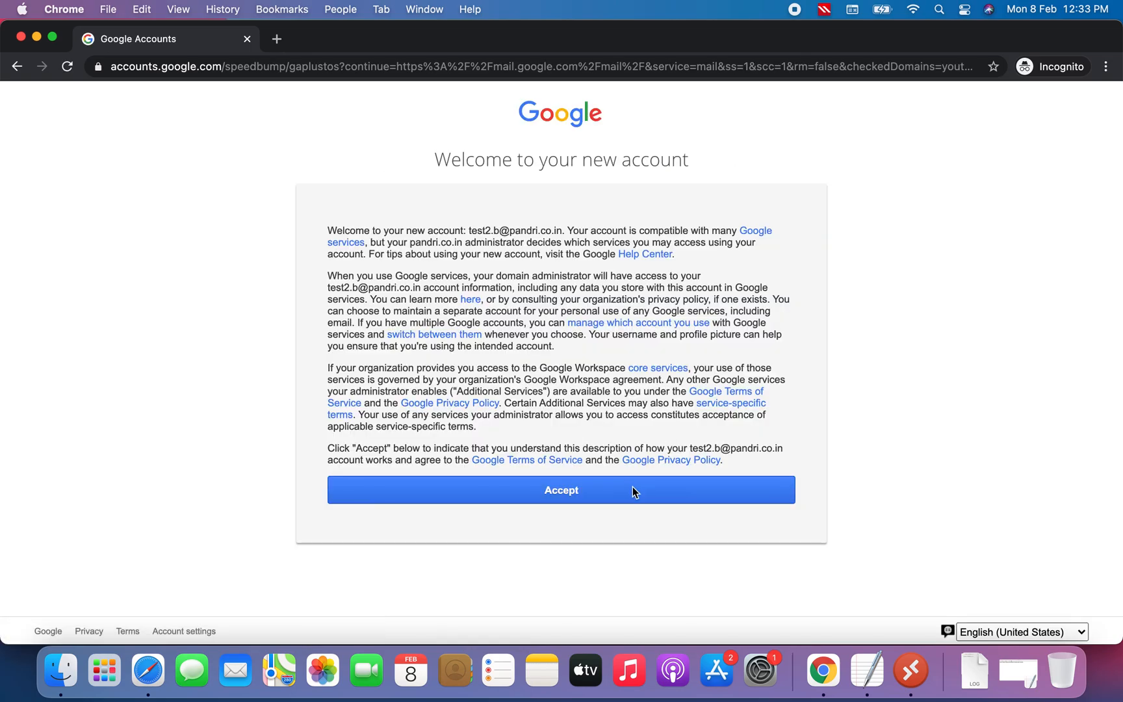
Accept the new-account terms and try setting a new password for the account
click(631, 488)
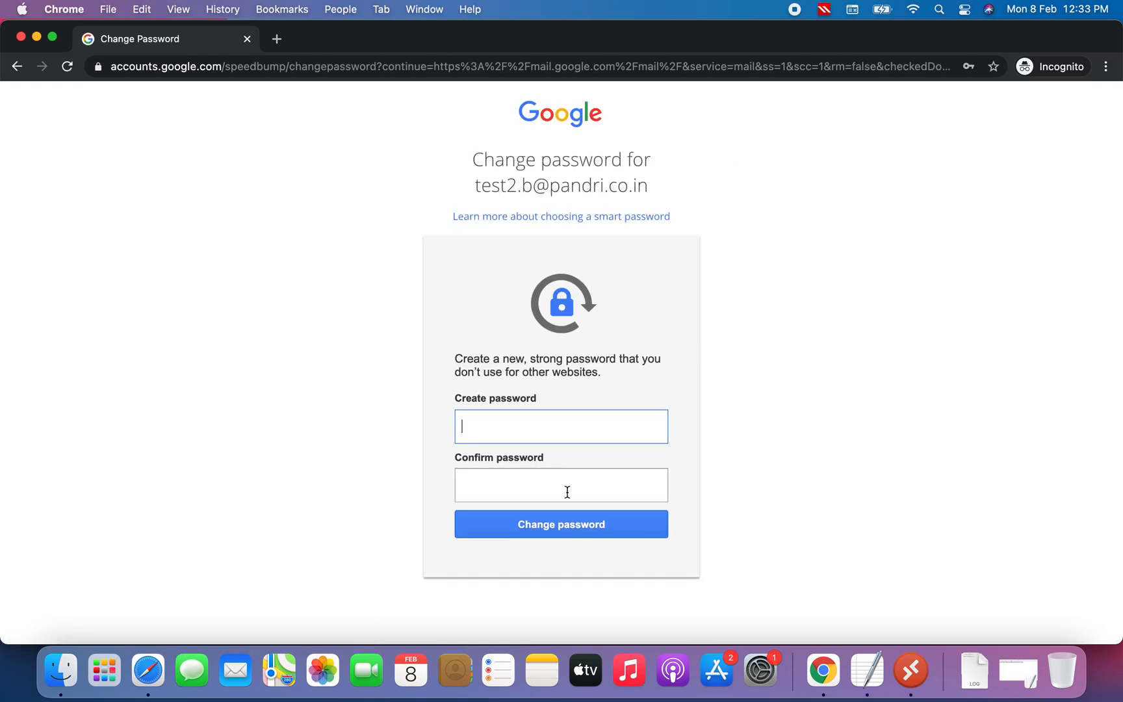
click(589, 433)
text(••)
click(569, 491)
text(•)
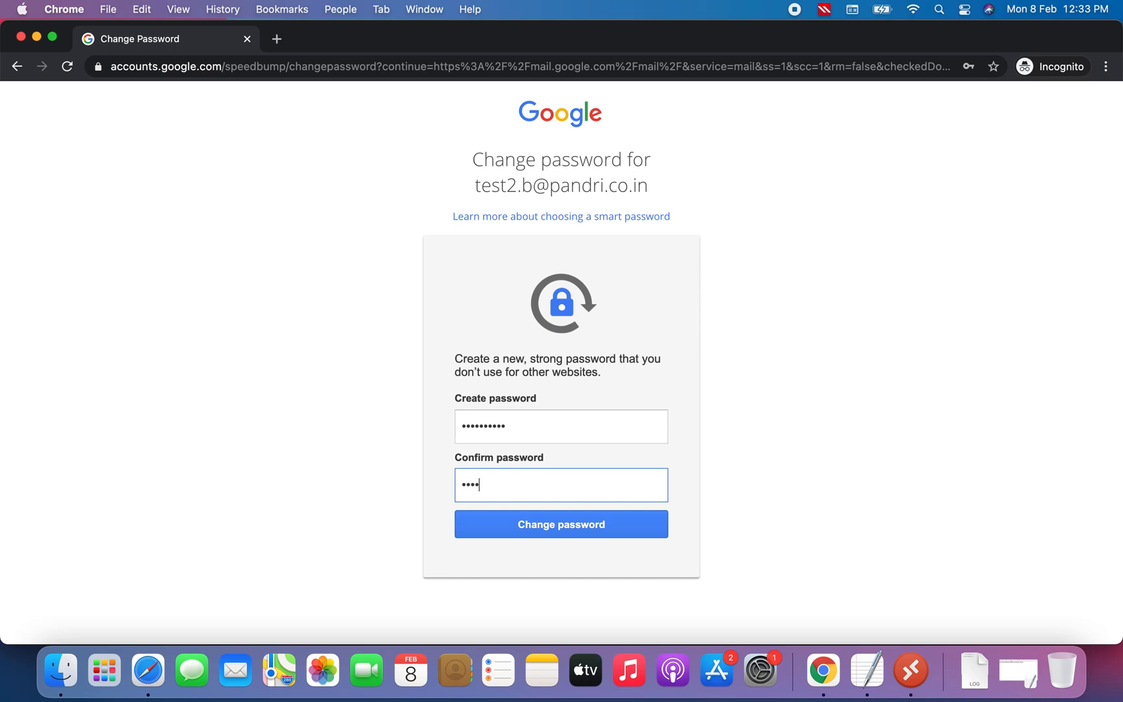
click(616, 523)
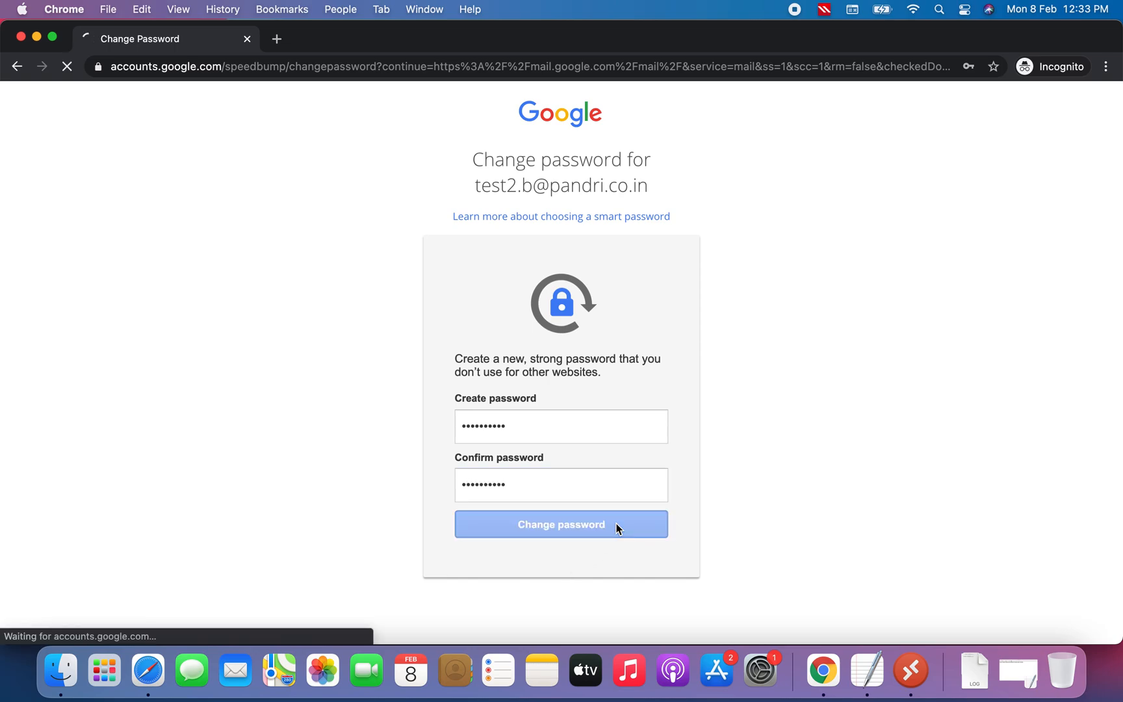
Enter and confirm a more secure new password, then dismiss Gmail's introduction pop-ups
click(622, 441)
text(•)
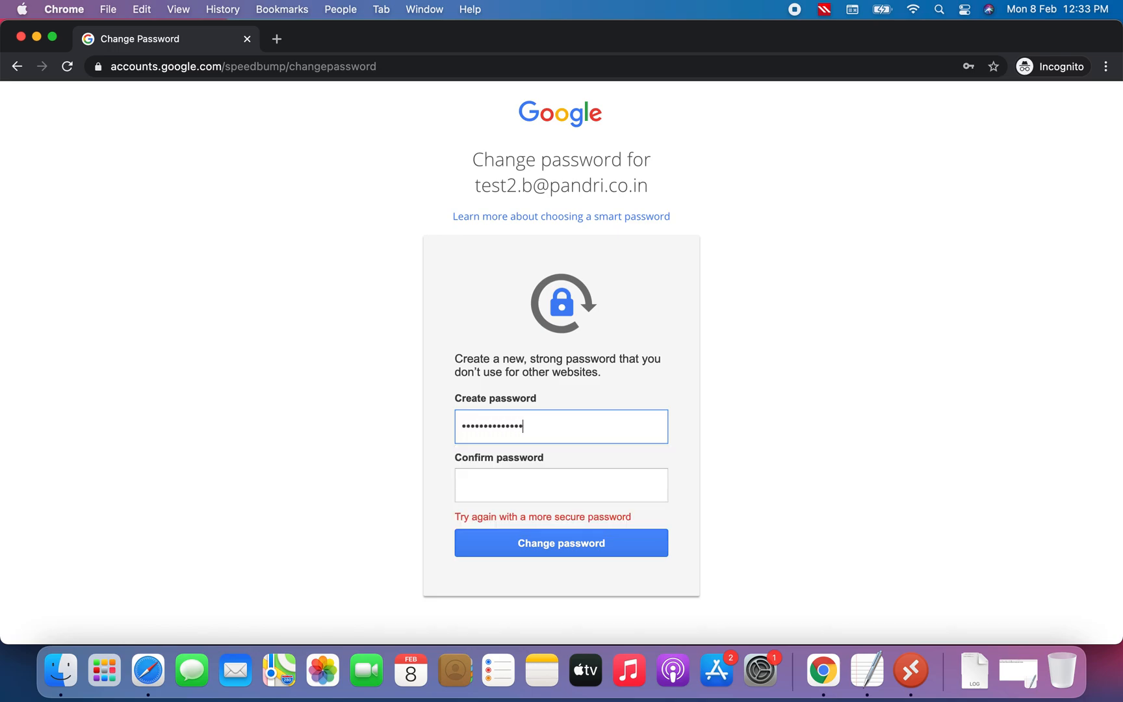
click(612, 472)
text(•)
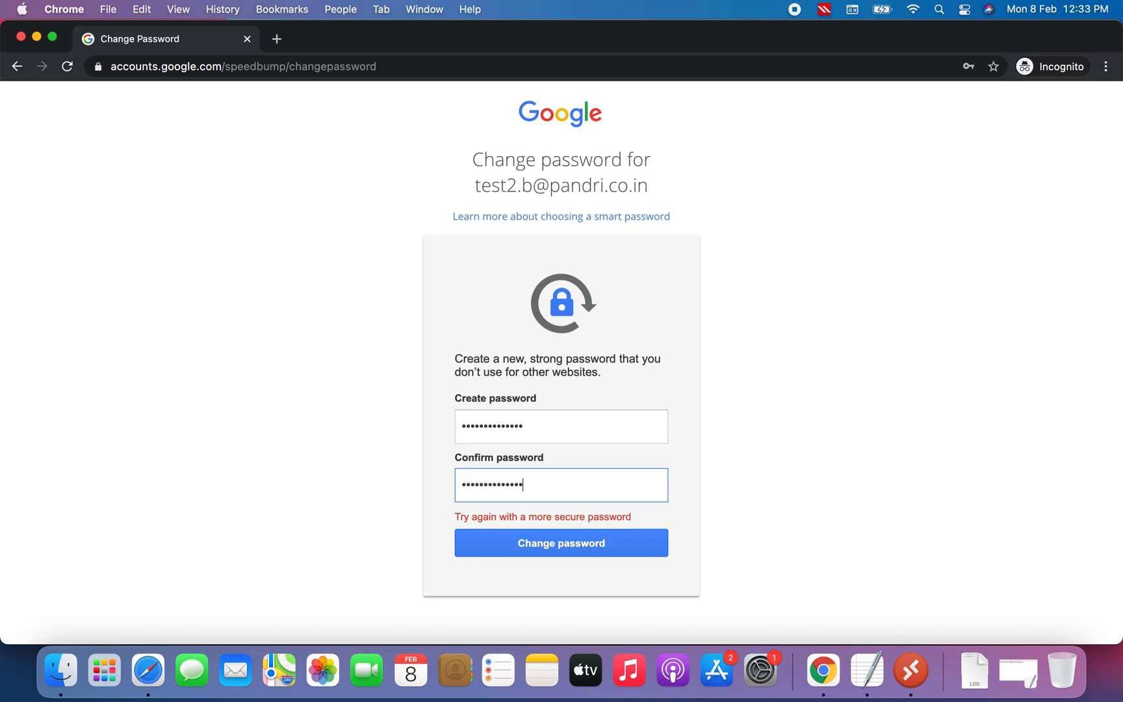
click(601, 547)
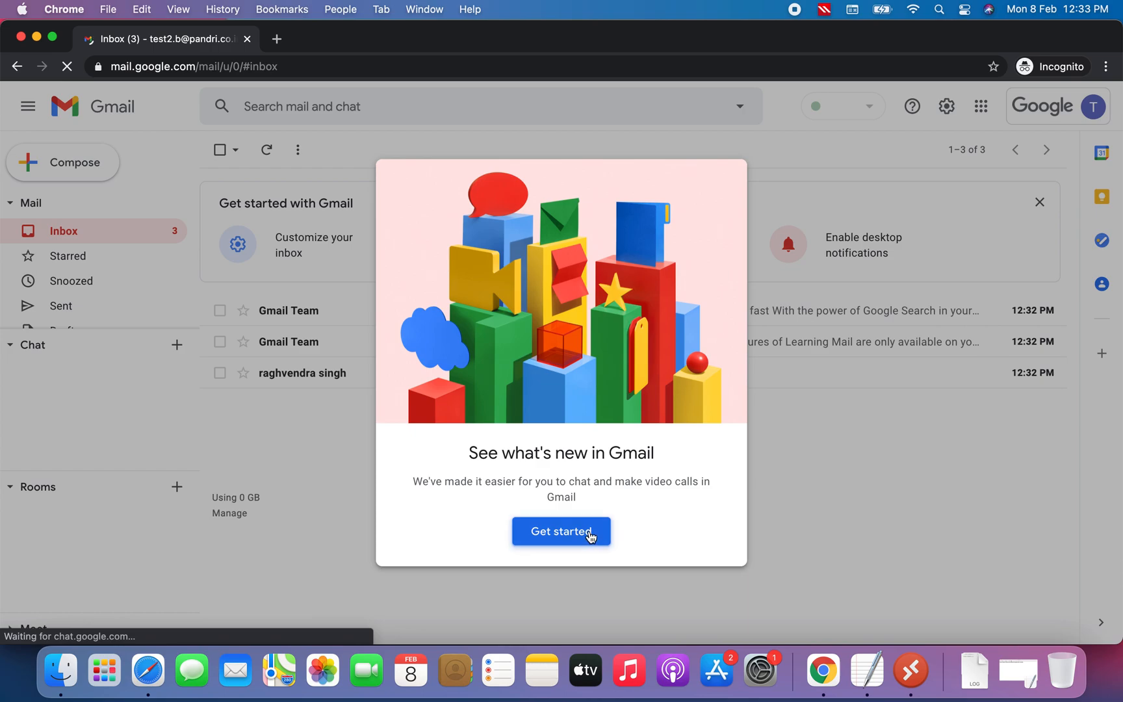
click(589, 531)
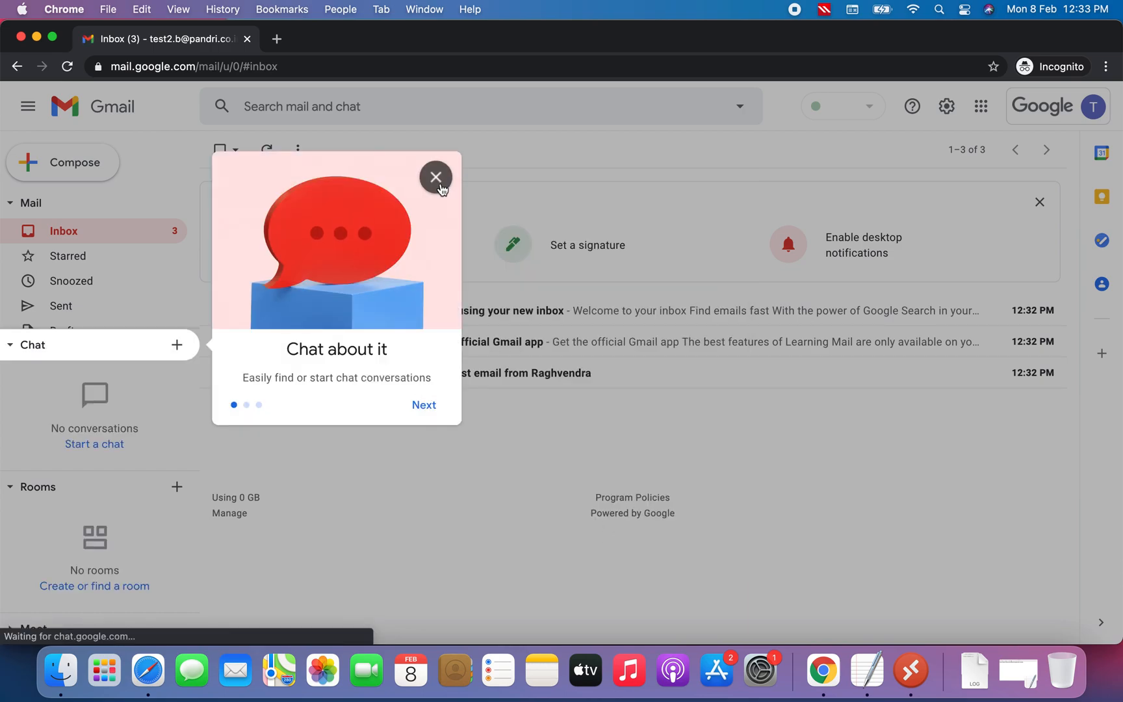
click(435, 177)
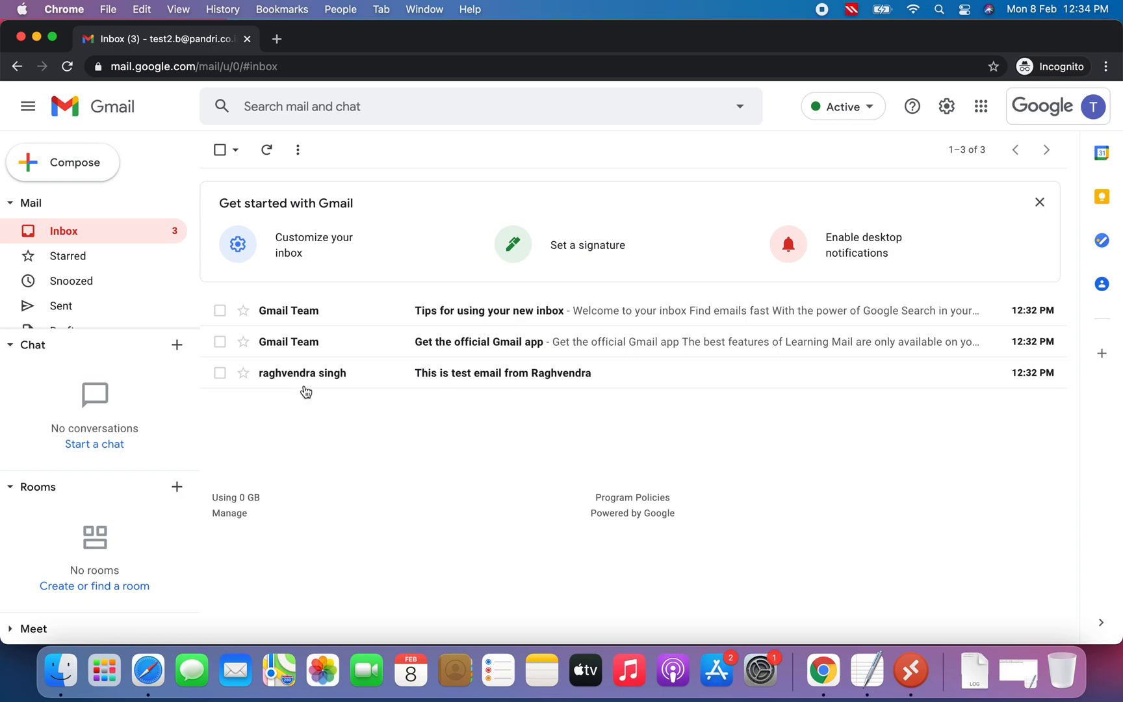
Open the test email from Raghvendra and inspect its recipient details showing the HR group address
click(310, 372)
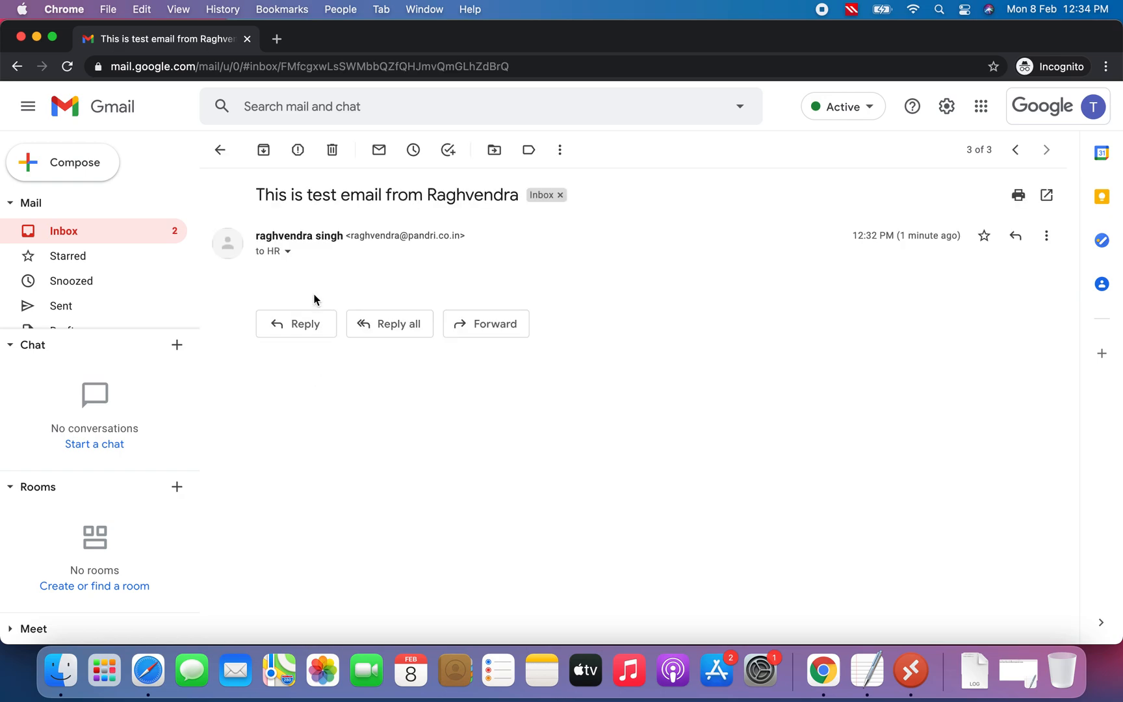
click(288, 251)
drag(369, 296, 486, 301)
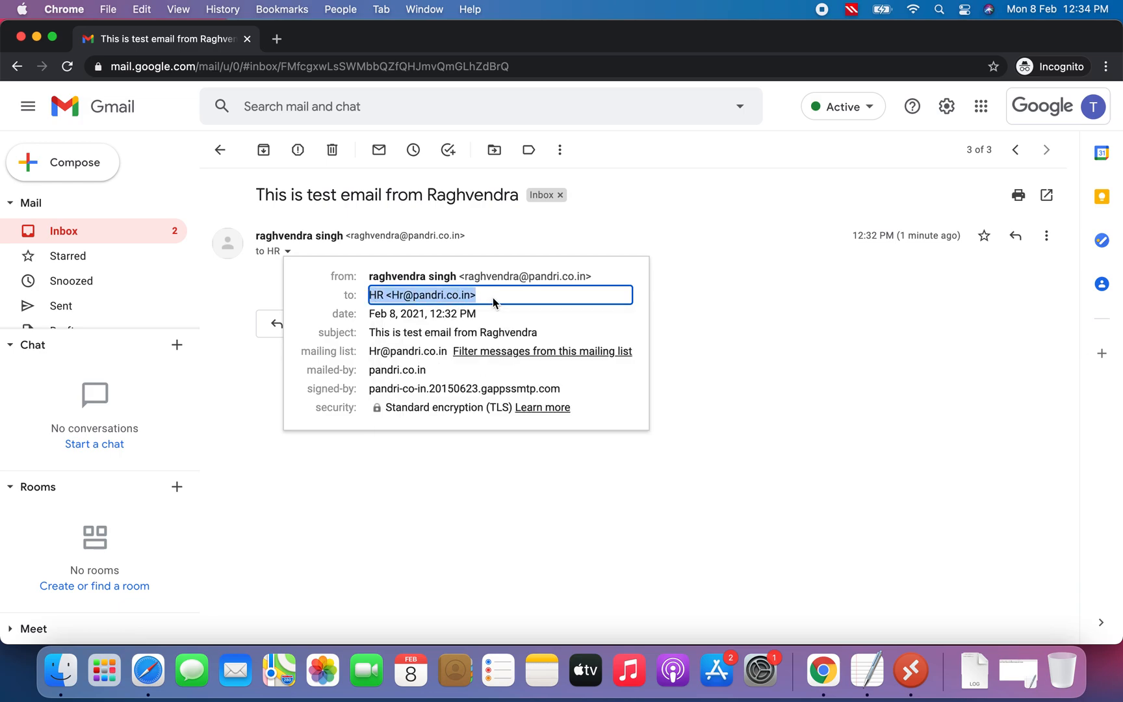
click(423, 446)
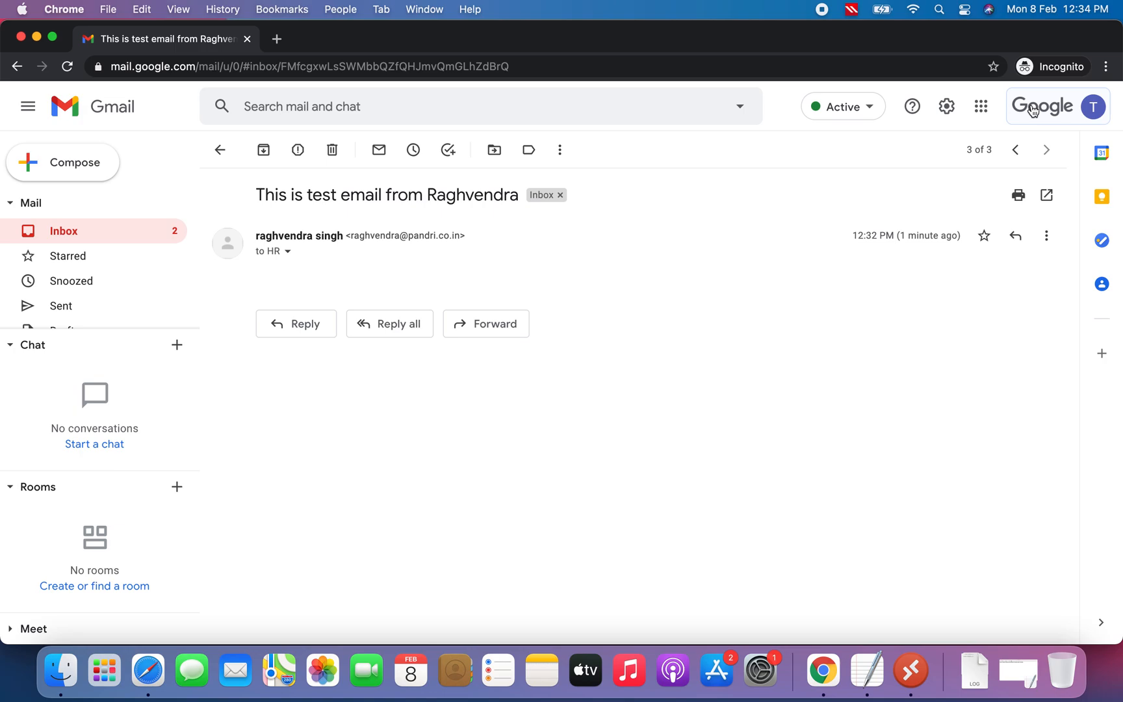
Open the account menu to check which account is signed in
click(1070, 108)
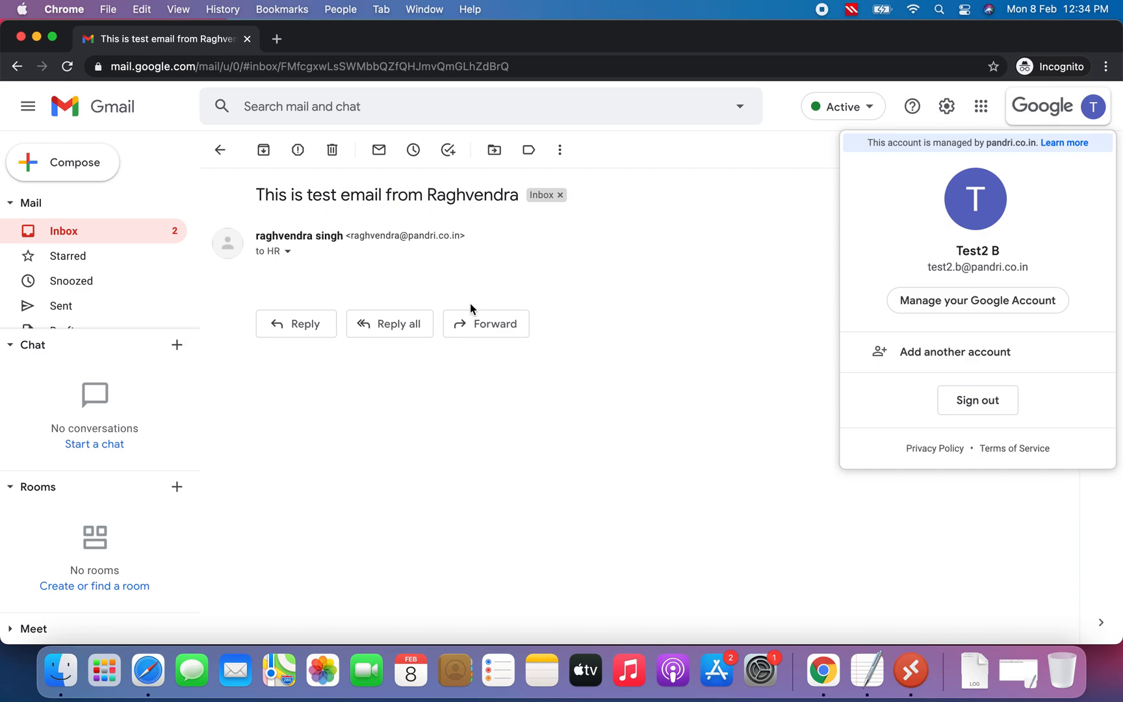
click(573, 391)
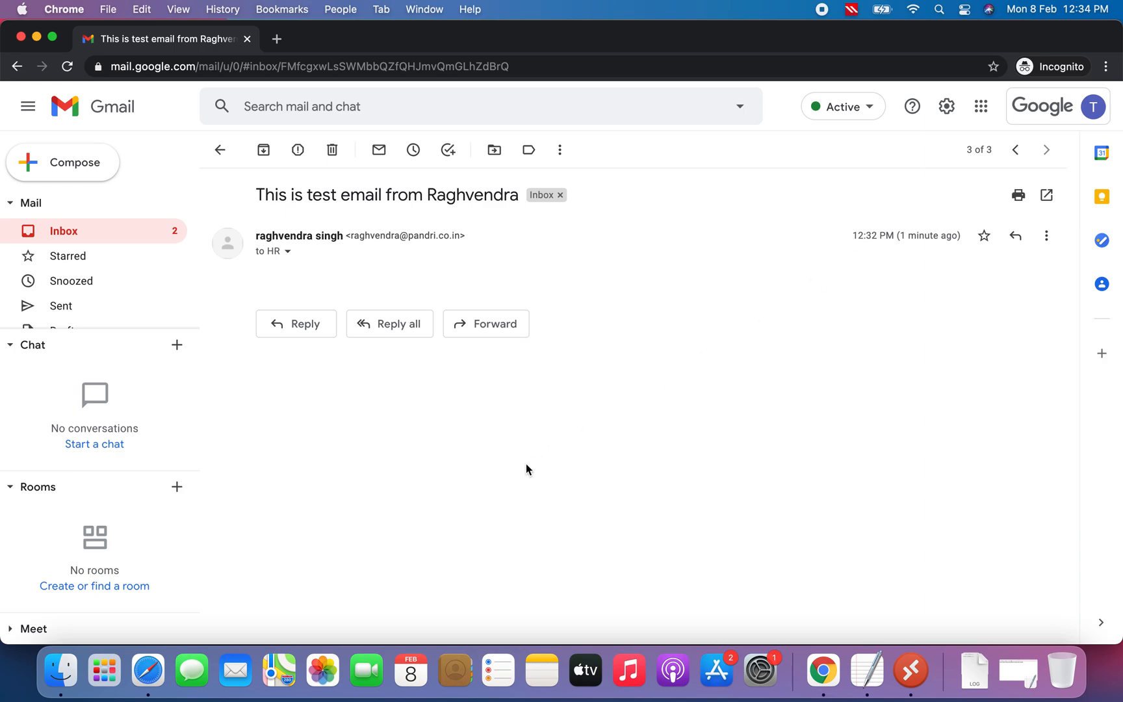
click(1057, 109)
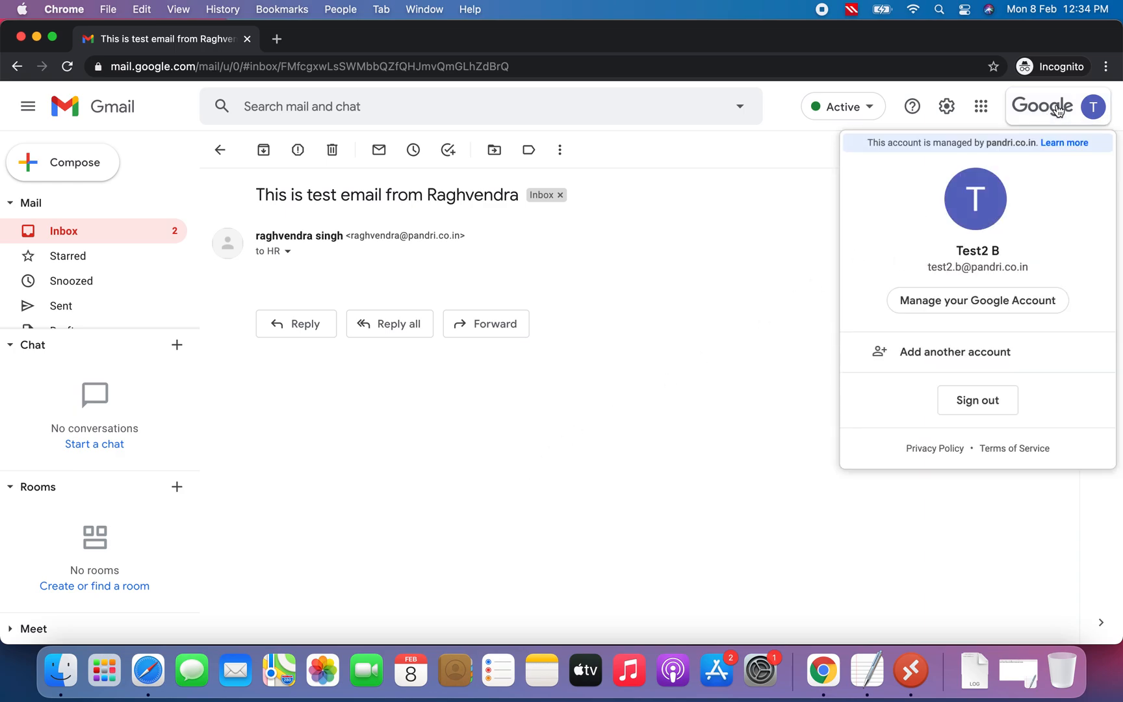
Open Google Groups from the apps launcher to view the member's groups
click(983, 107)
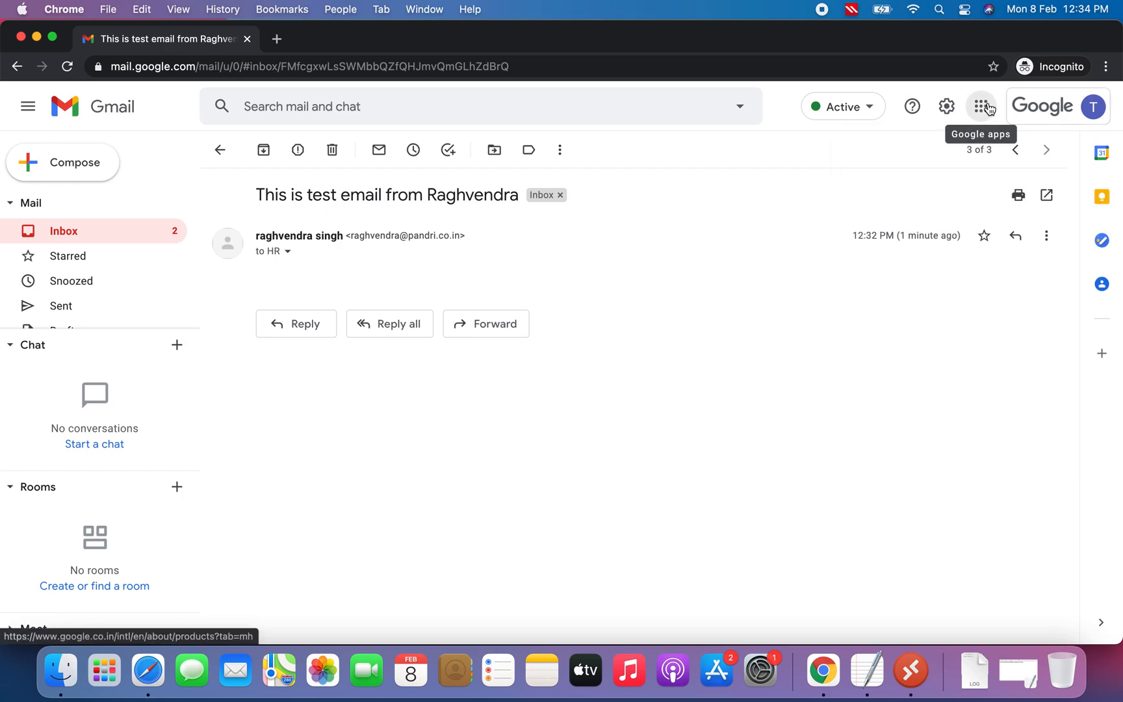
click(982, 107)
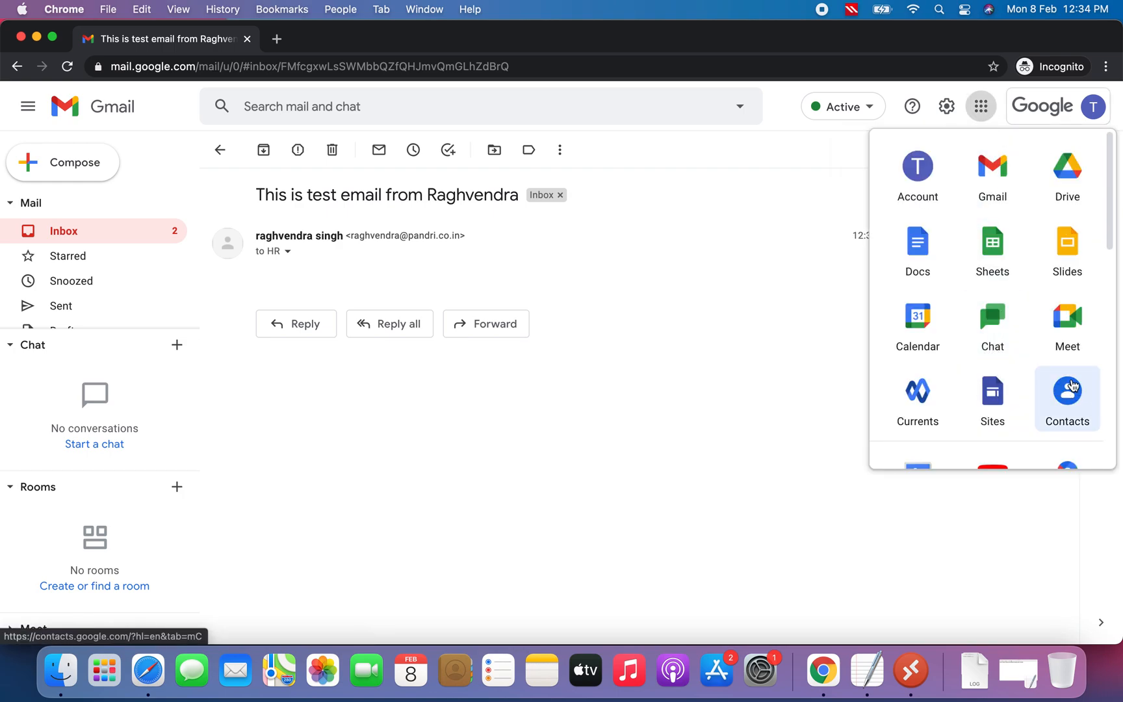
scroll(1012, 366, down, 3)
click(921, 331)
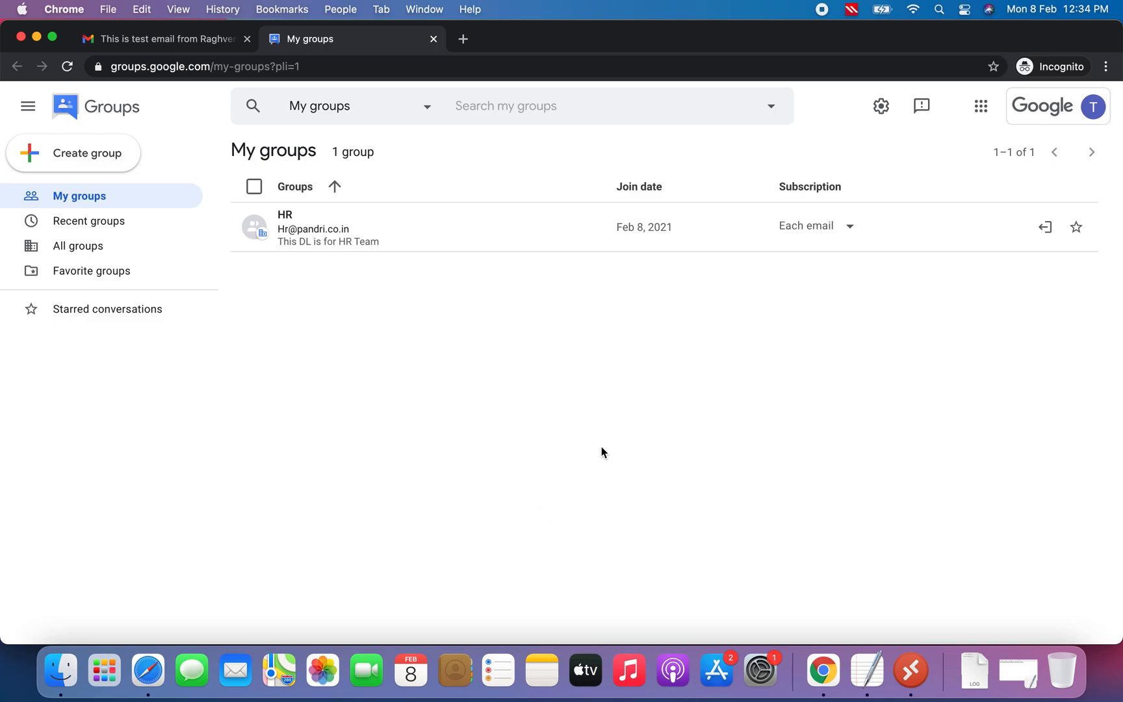
Close the incognito window and return to the Admin console's Users list
click(37, 37)
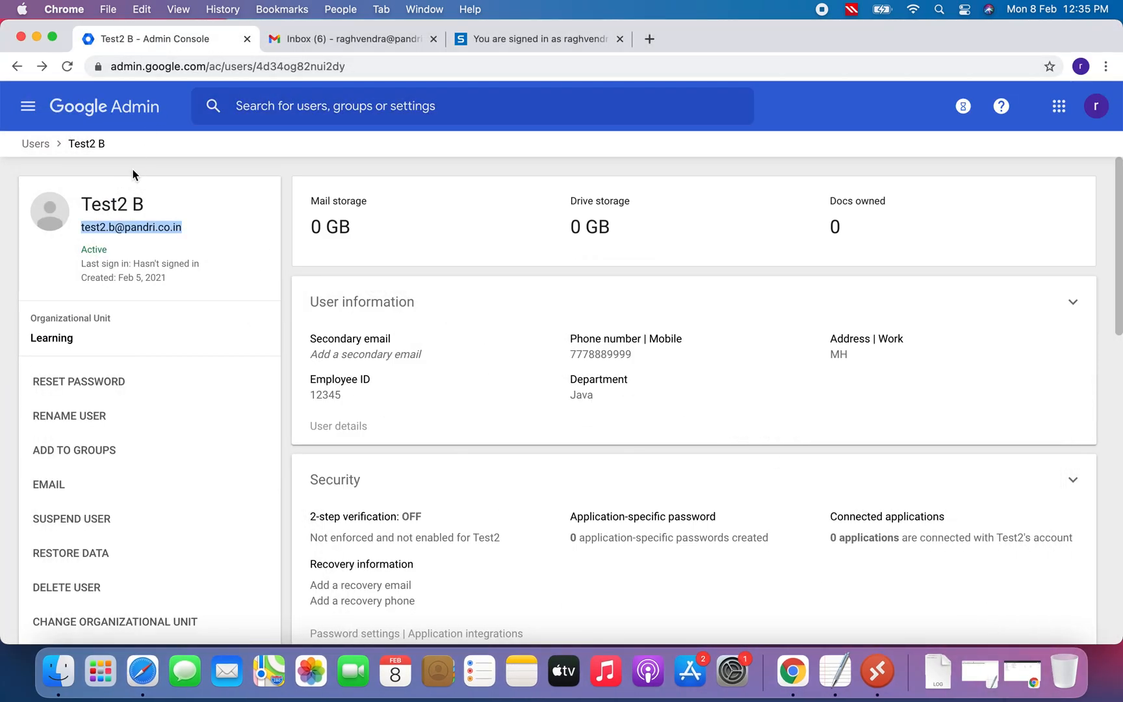
click(37, 145)
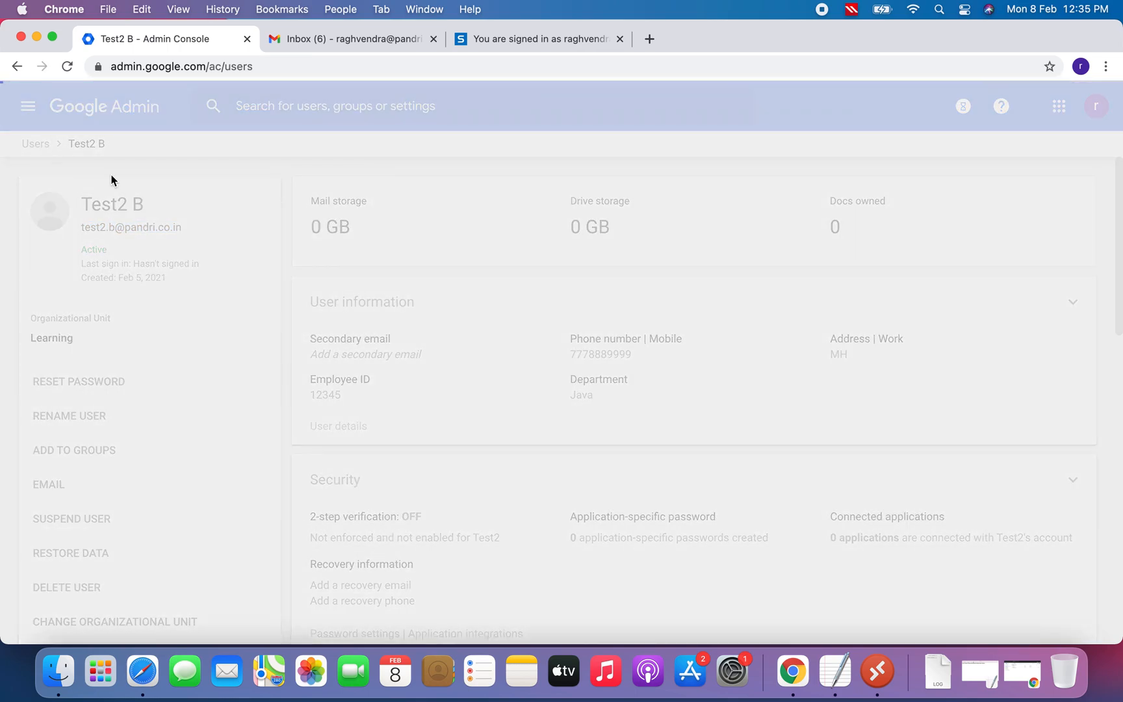